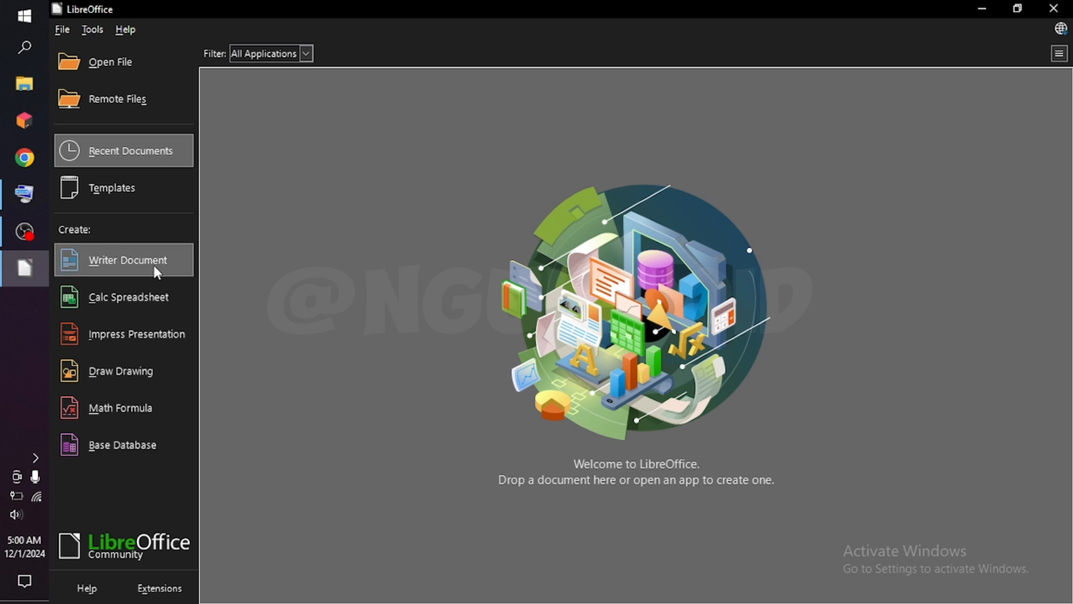
- Create a new Writer document and enter the text "Alternatif word" on its first line
{"action": "left_click", "coordinate": [157, 271]}
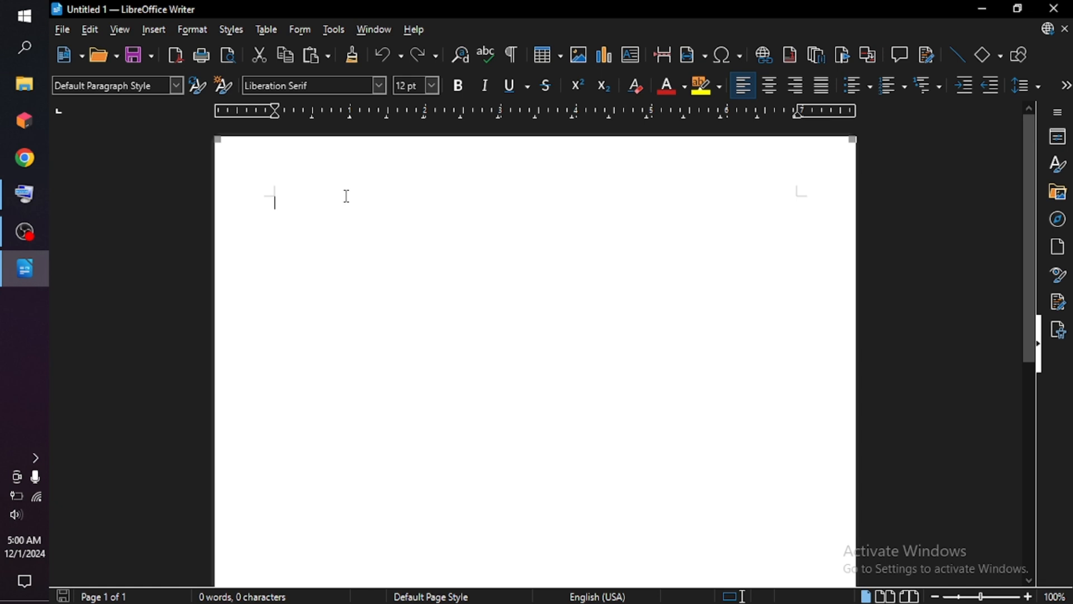
{"action": "type", "text": "alternatif"}
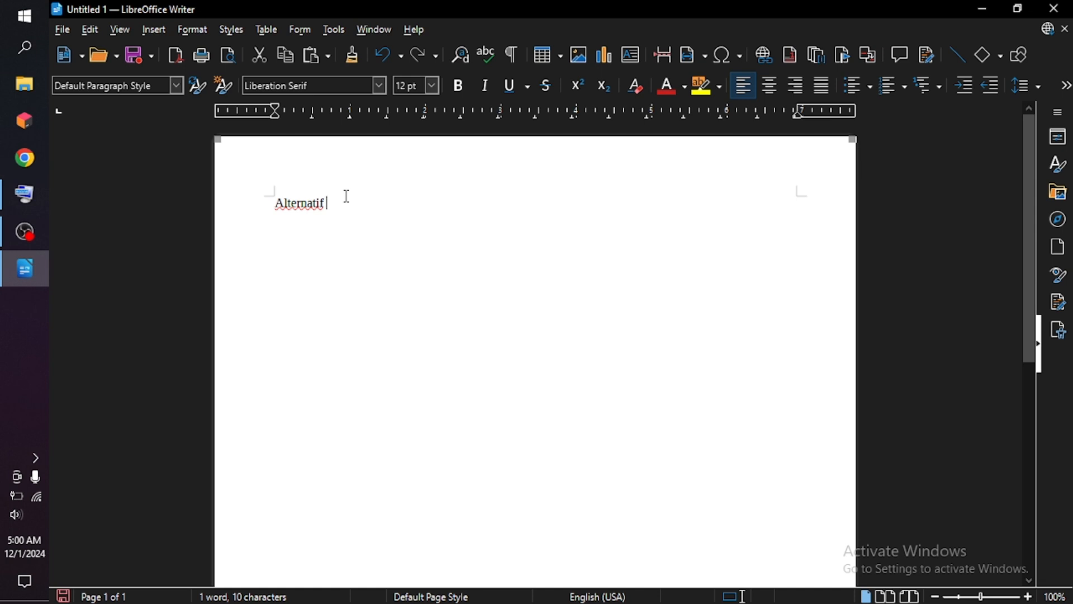
{"action": "type", "text": "word"}
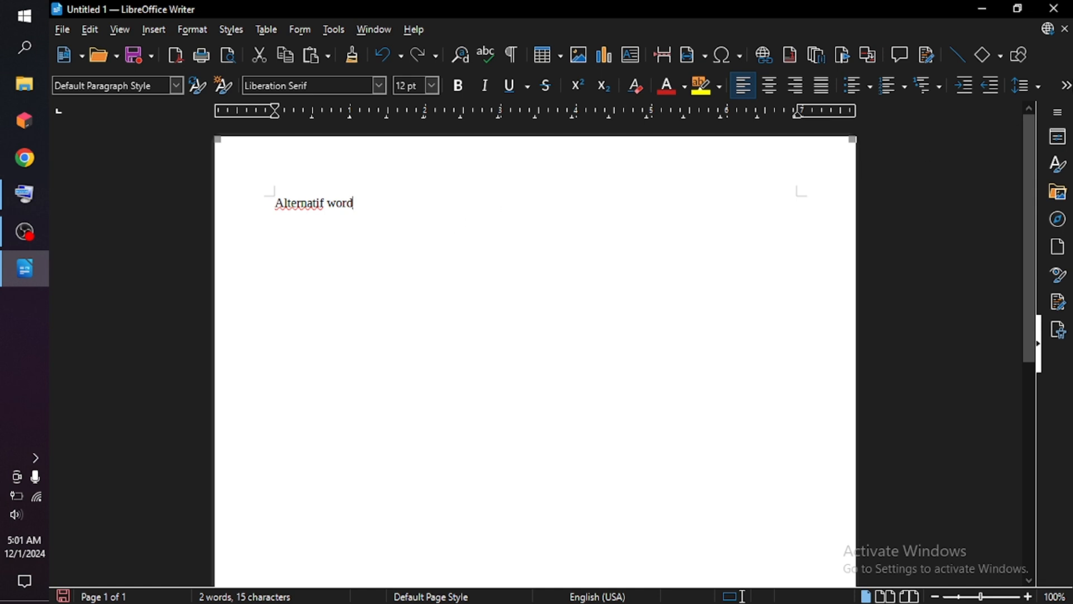
- Close the Writer document without saving and start a new Calc spreadsheet from LibreOffice 24.2
{"action": "left_click", "coordinate": [1062, 16]}
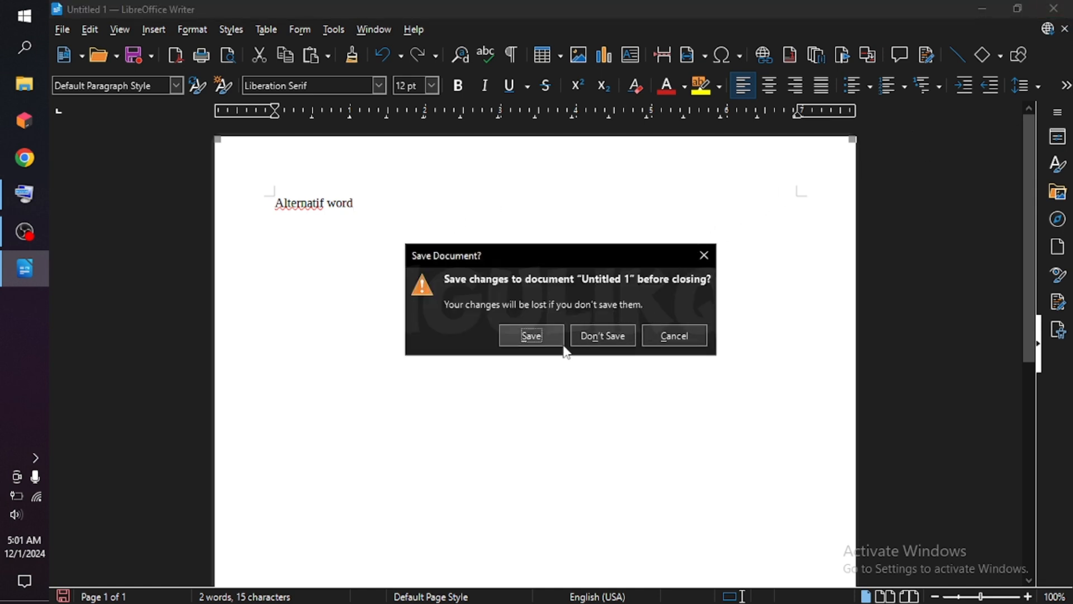
{"action": "left_click", "coordinate": [620, 340]}
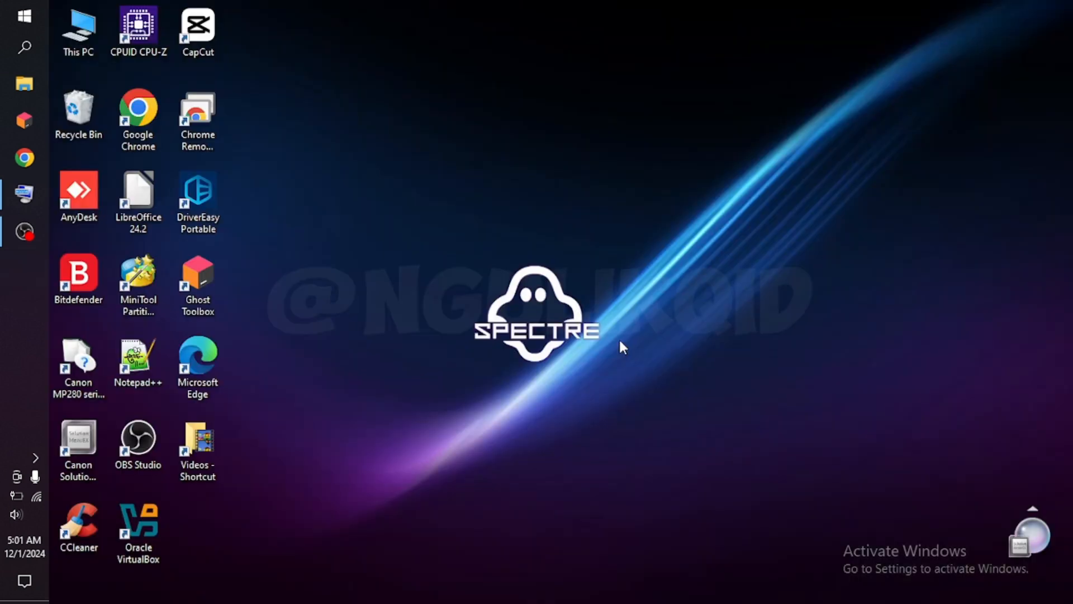
{"action": "right_click", "coordinate": [145, 191]}
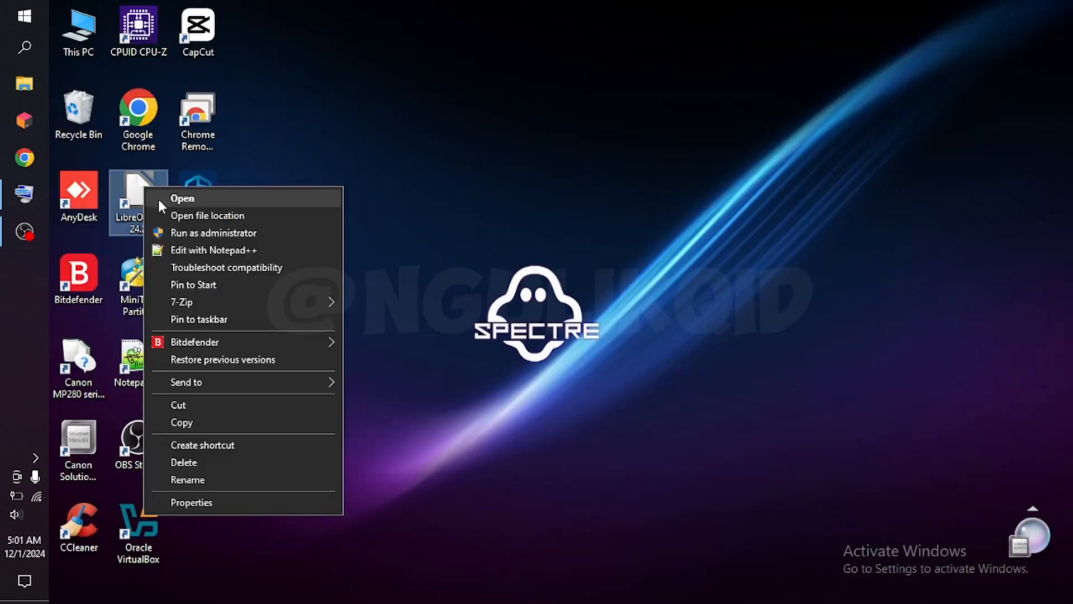
{"action": "left_click", "coordinate": [158, 197]}
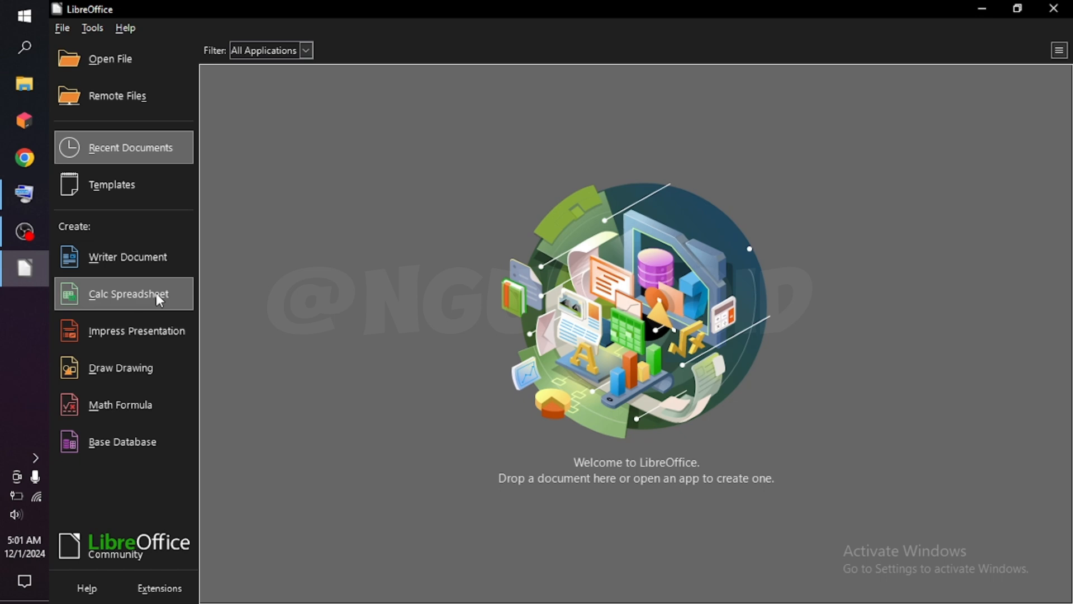
{"action": "left_click", "coordinate": [168, 311]}
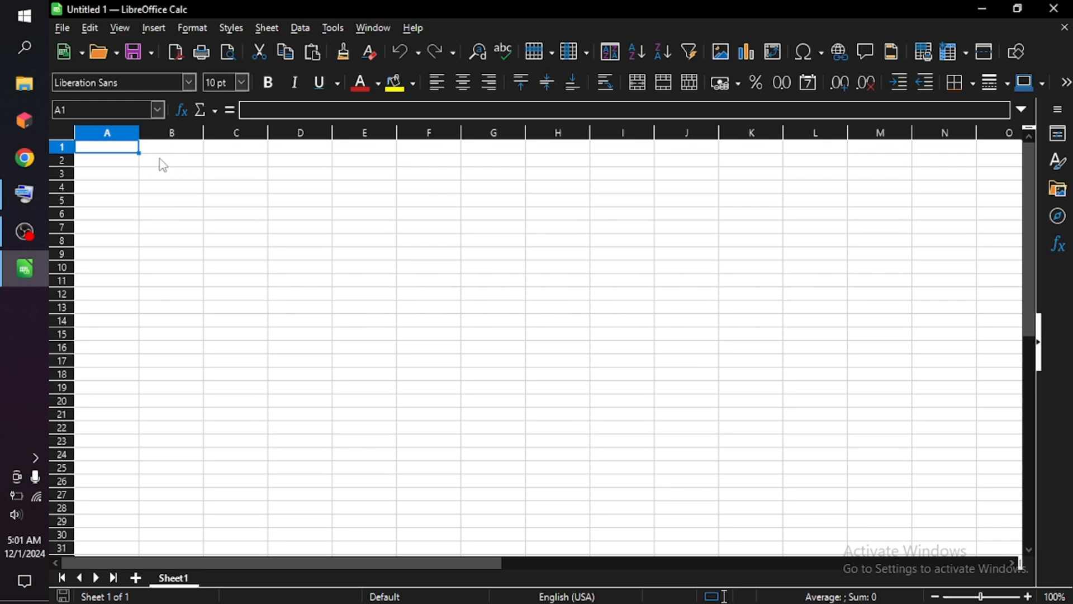
- Enter "alternatif excel" in cell B2 of the spreadsheet
{"action": "left_click", "coordinate": [163, 163]}
{"action": "type", "text": "a"}
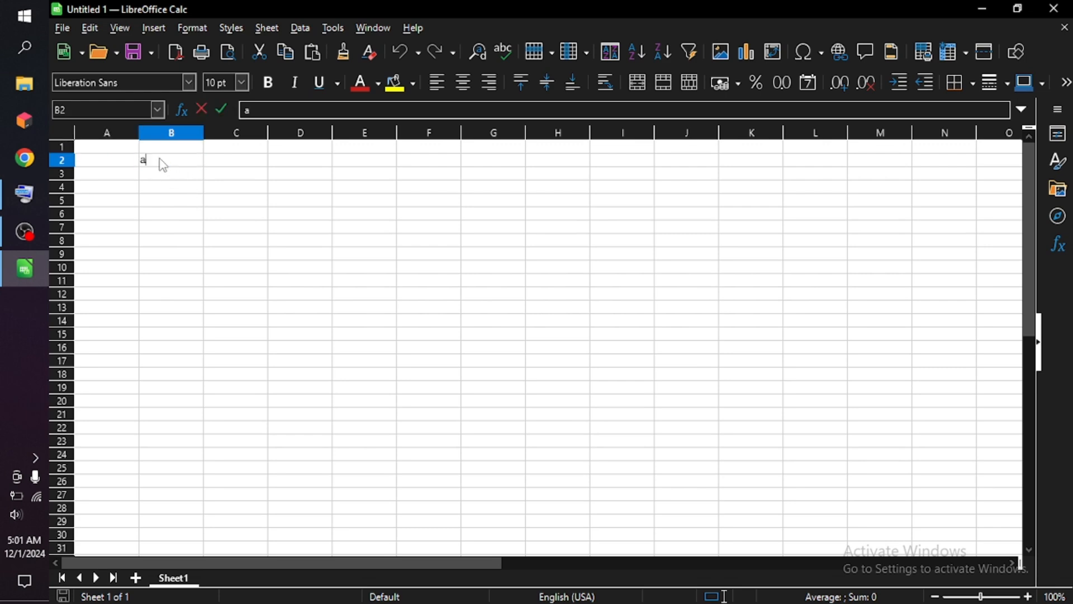
{"action": "type", "text": "lternatif excel"}
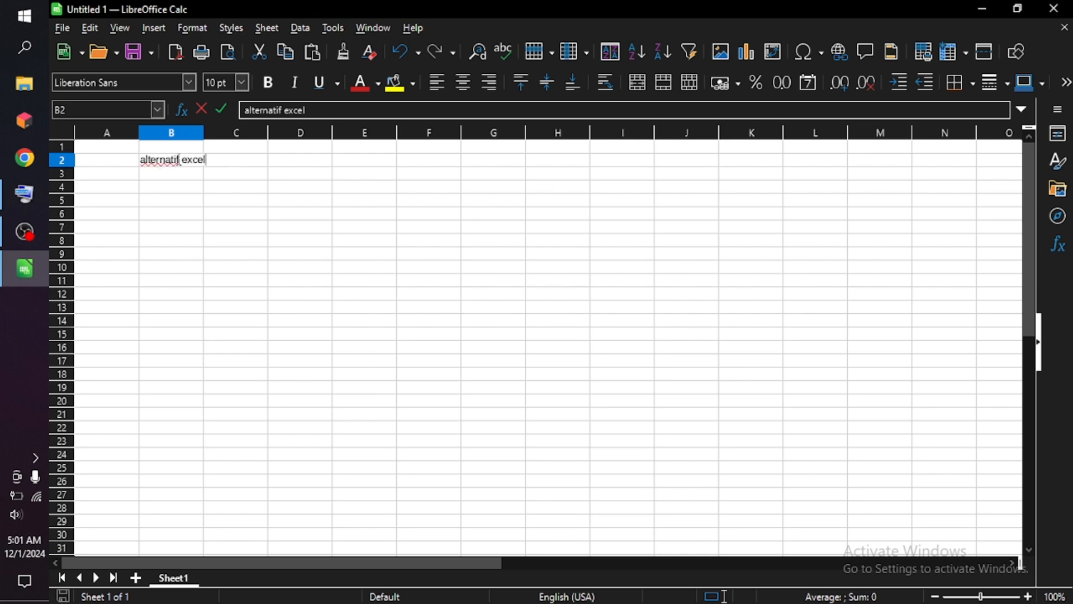
{"action": "left_click", "coordinate": [219, 175]}
{"action": "left_click", "coordinate": [187, 165]}
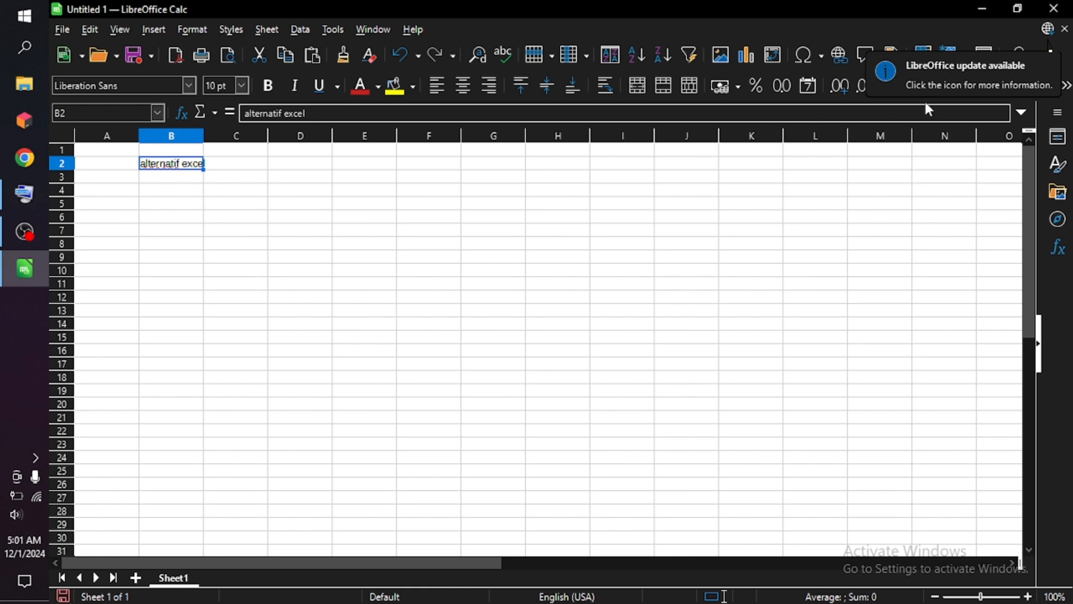
- Close the spreadsheet without saving and start a new Impress presentation from LibreOffice 24.2
{"action": "left_click", "coordinate": [1056, 9]}
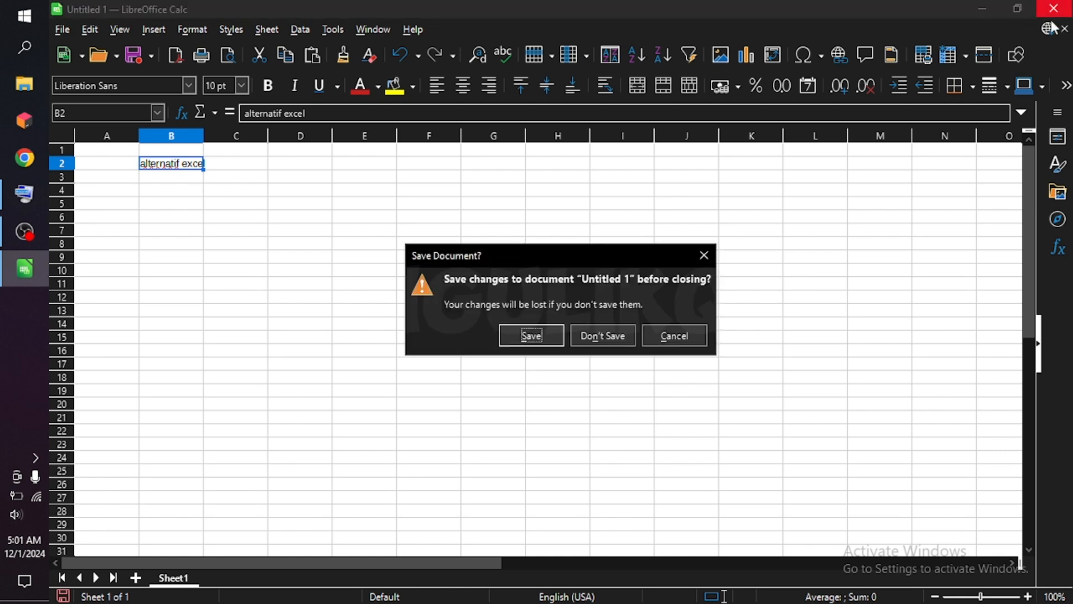
{"action": "left_click", "coordinate": [607, 336]}
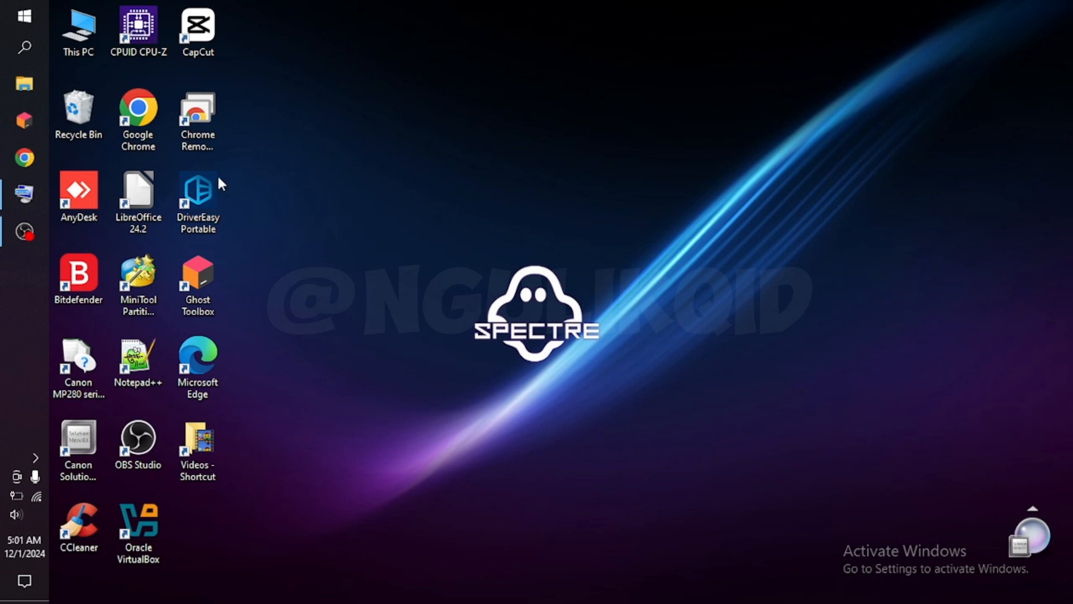
{"action": "right_click", "coordinate": [142, 181]}
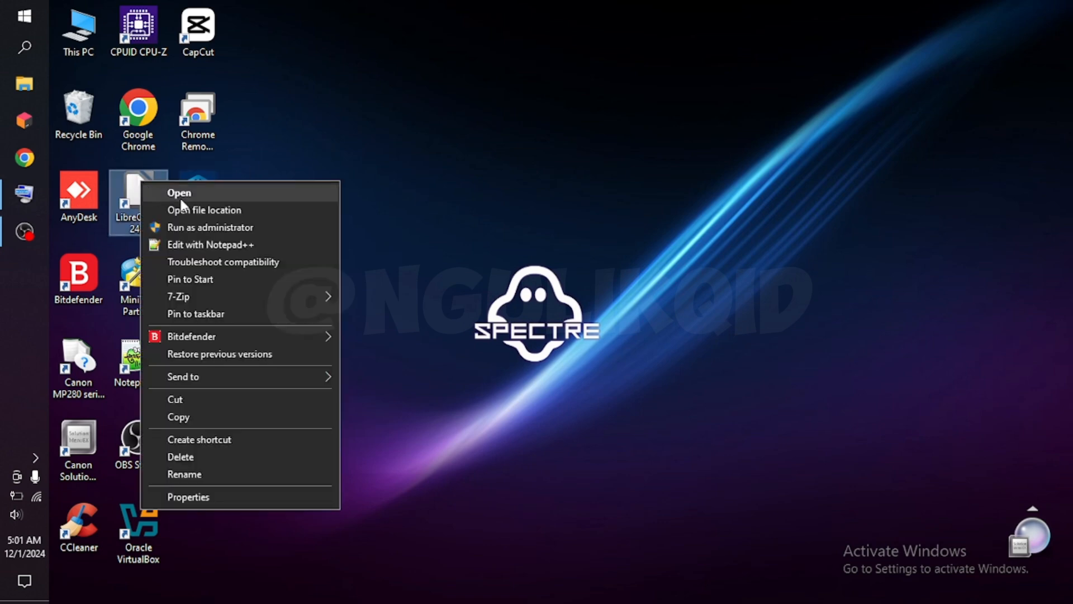
{"action": "left_click", "coordinate": [267, 192]}
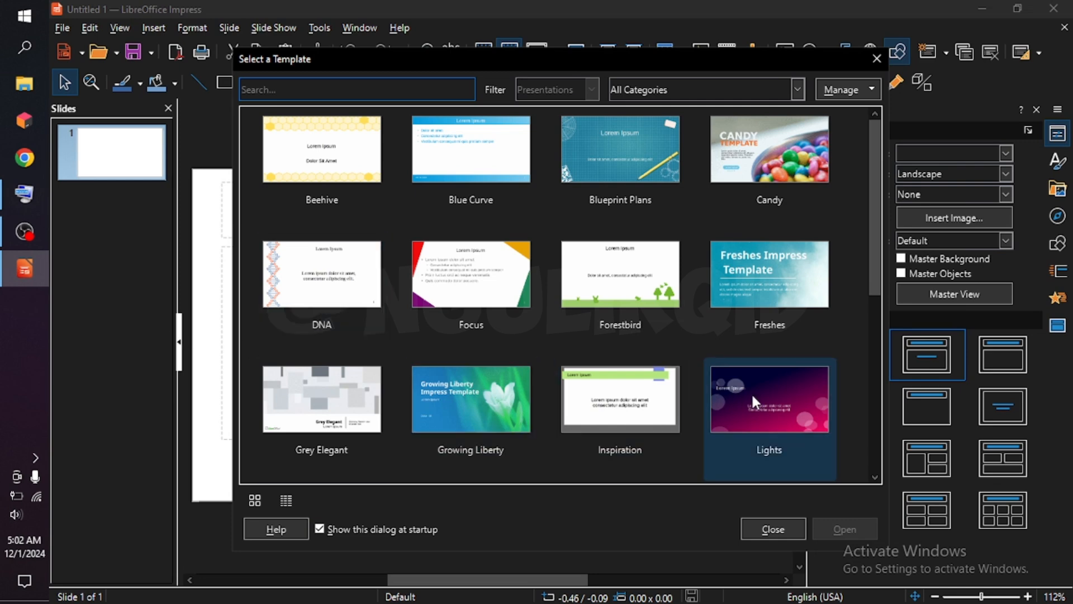
- Base the presentation on the Candy template and look at its first two slides
{"action": "left_click", "coordinate": [770, 152]}
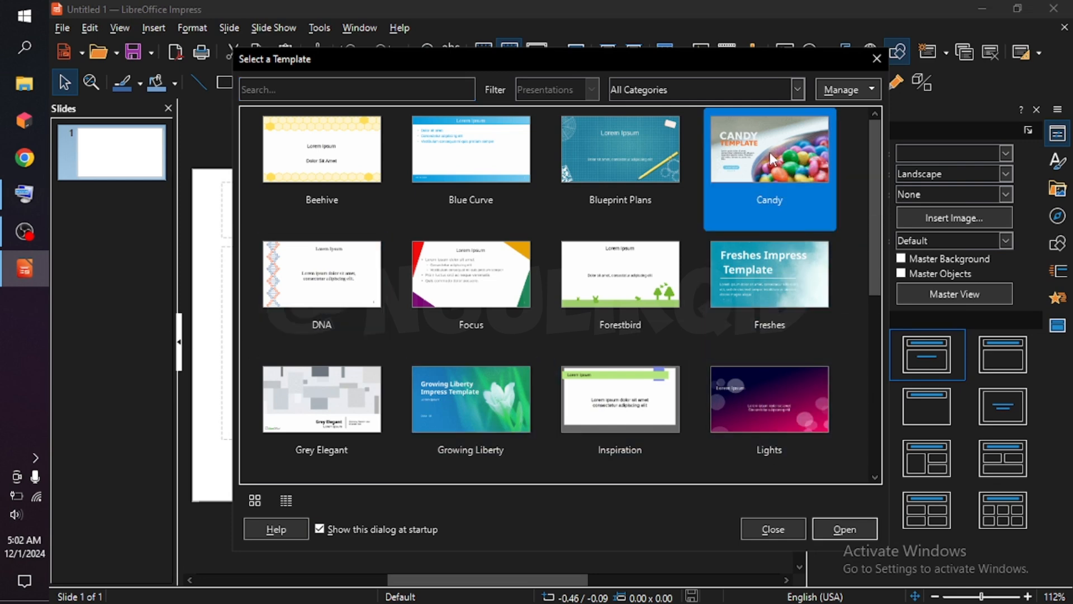
{"action": "left_click", "coordinate": [845, 529]}
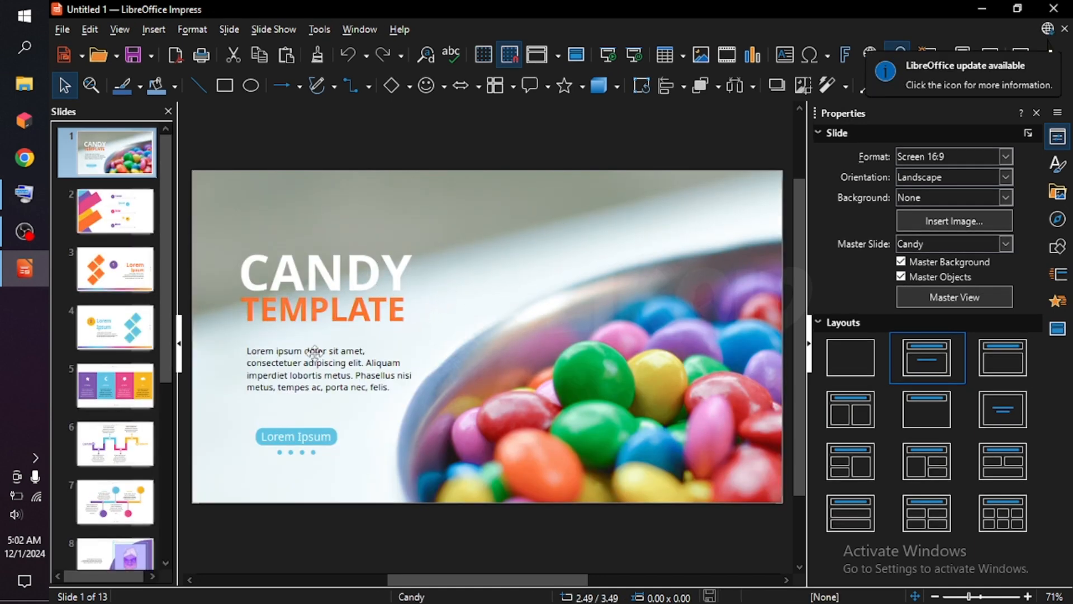
{"action": "left_click", "coordinate": [129, 216]}
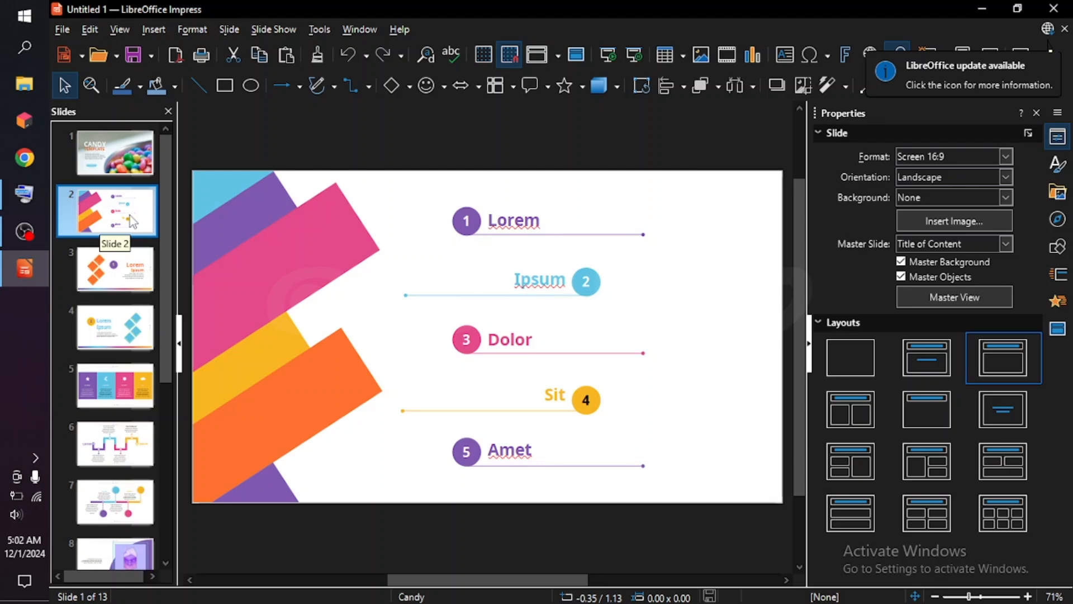
{"action": "left_click", "coordinate": [99, 160]}
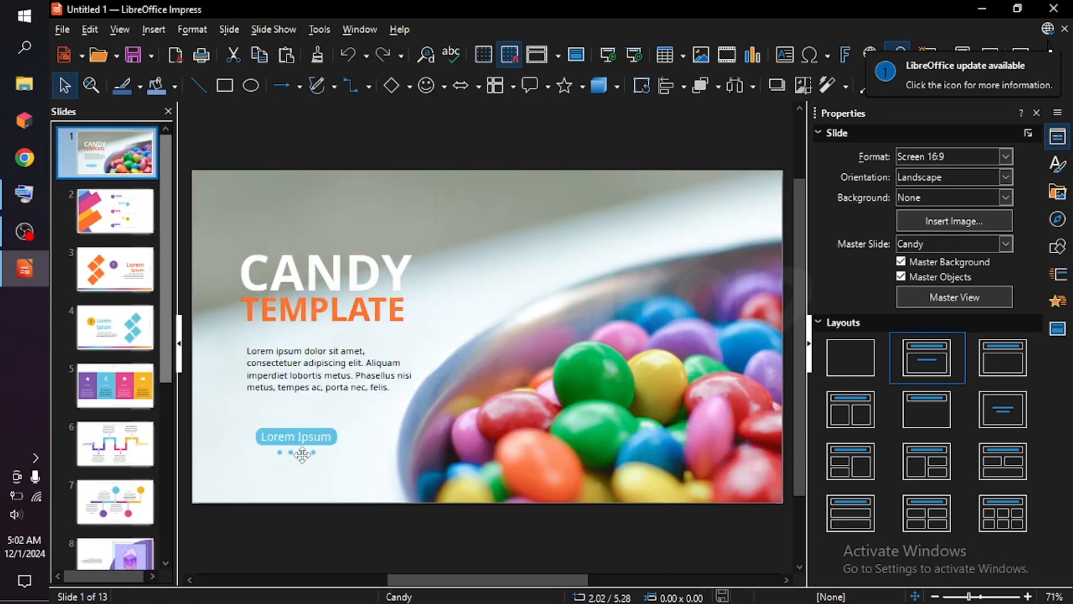
- Replace the text of item 1 on slide 2 with "Alternatif powerpoint"
{"action": "left_click", "coordinate": [118, 232]}
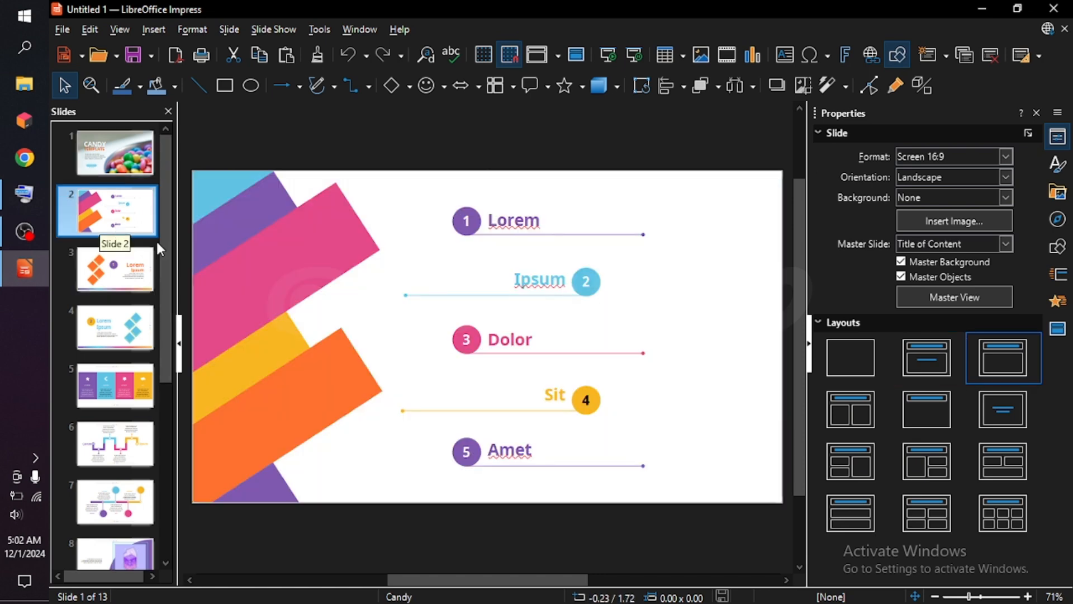
{"action": "left_click", "coordinate": [554, 221]}
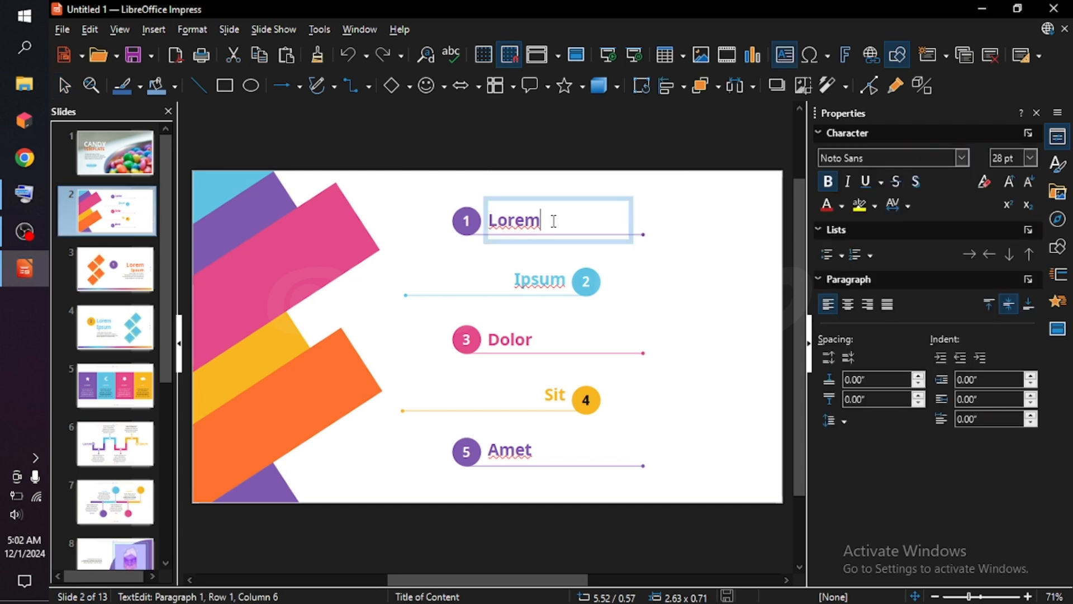
{"action": "key", "text": "BackSpace"}
{"action": "key", "text": "BackSpace"}
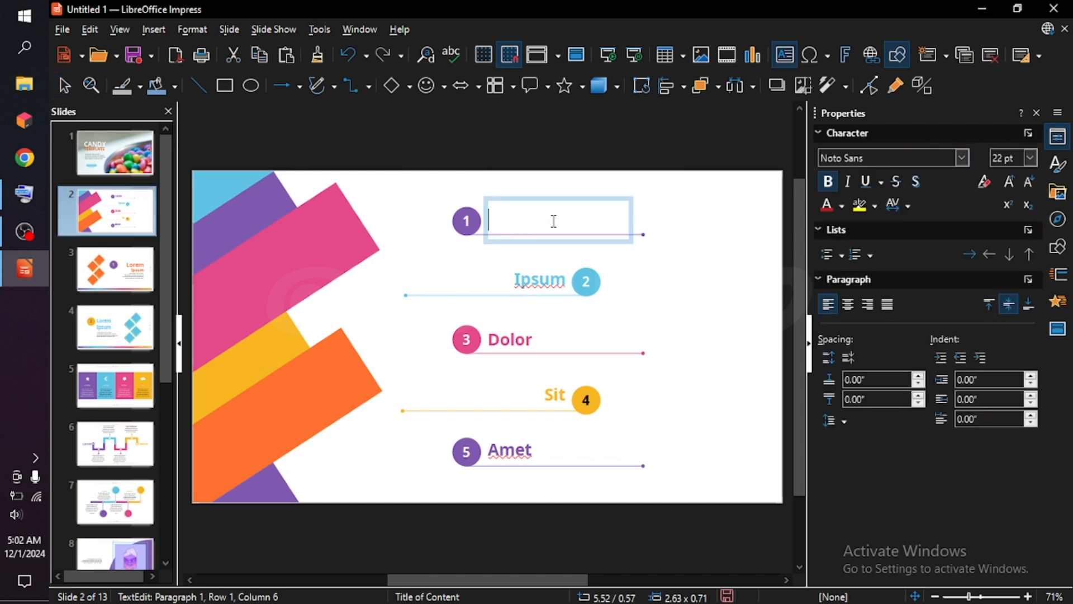
{"action": "type", "text": "alternatif p"}
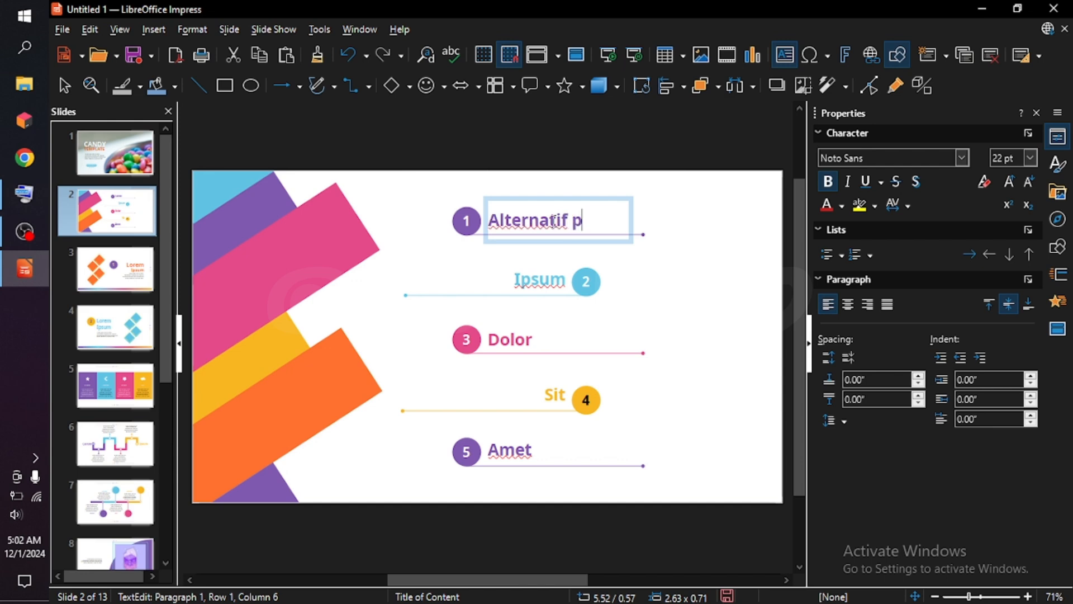
{"action": "type", "text": "owerp"}
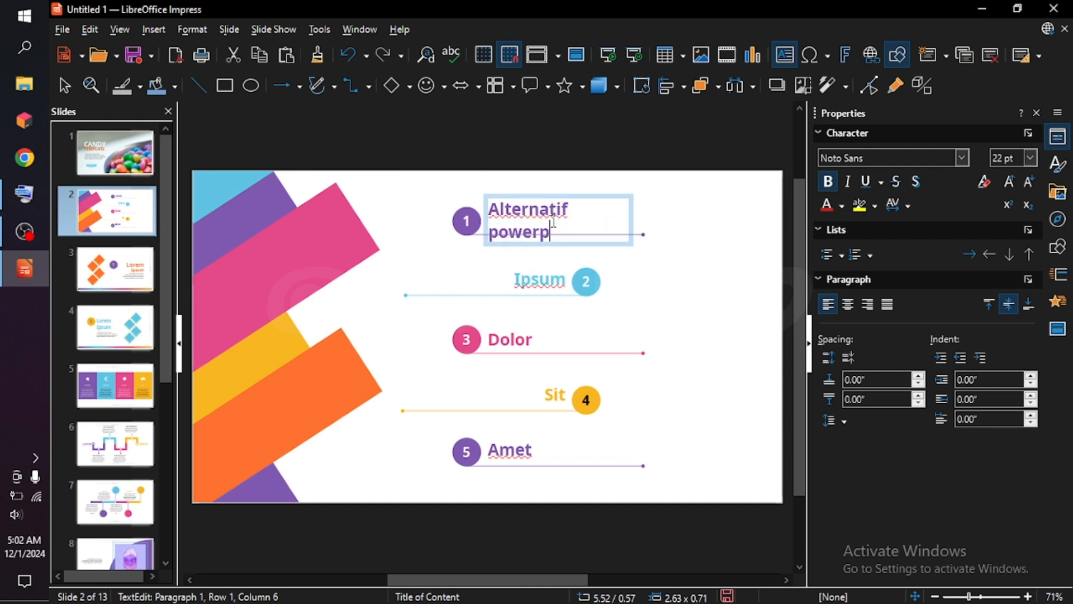
{"action": "type", "text": "oint"}
{"action": "left_click", "coordinate": [737, 229]}
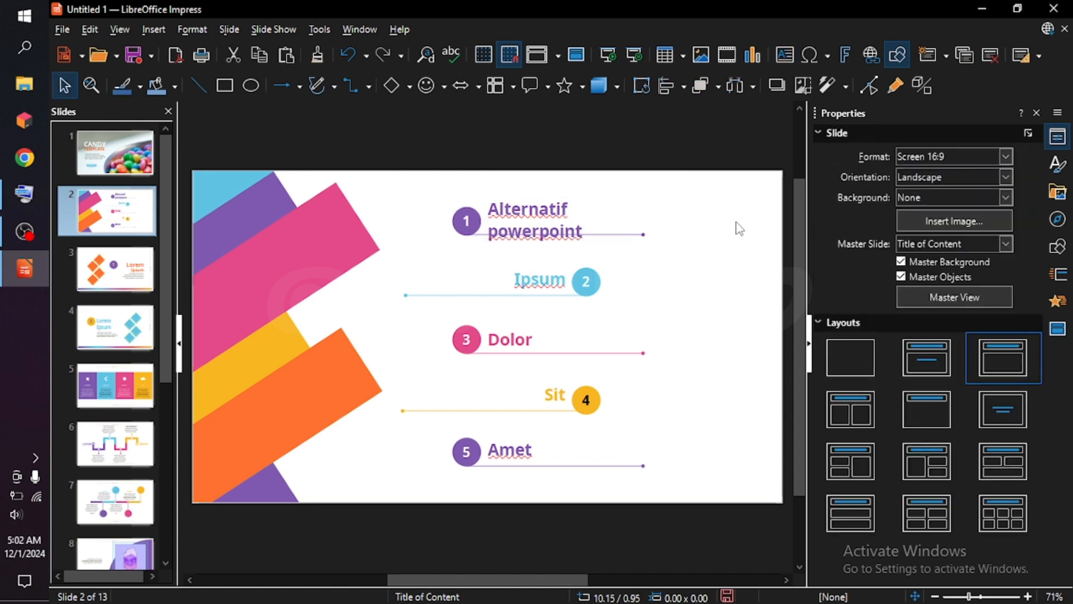
- Close the presentation without saving and start a new Draw drawing from LibreOffice 24.2
{"action": "left_click", "coordinate": [1064, 10]}
{"action": "left_click", "coordinate": [603, 336]}
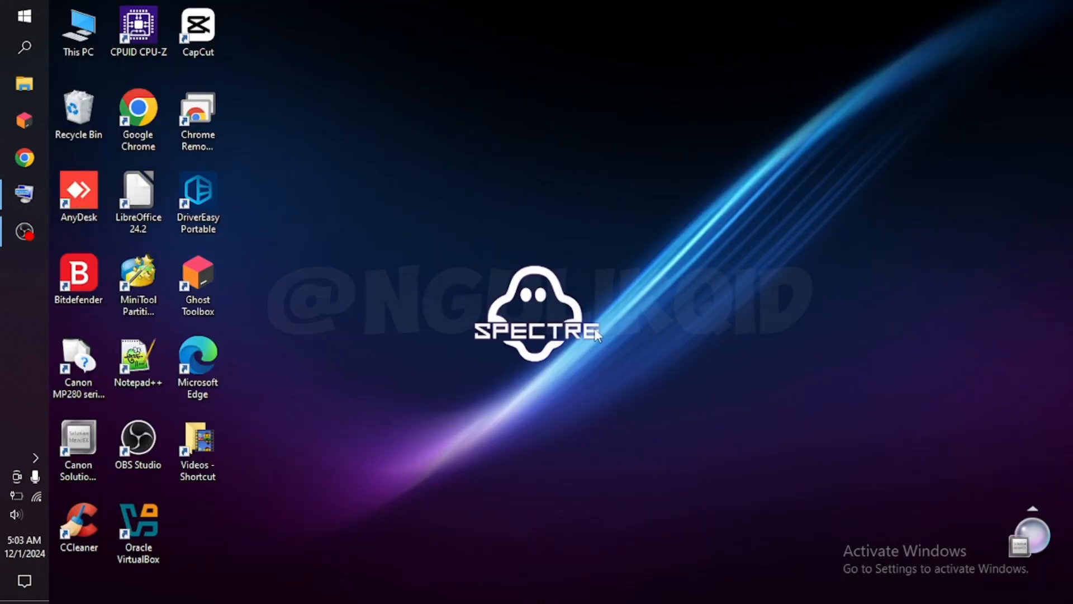
{"action": "right_click", "coordinate": [144, 202]}
{"action": "left_click", "coordinate": [271, 212]}
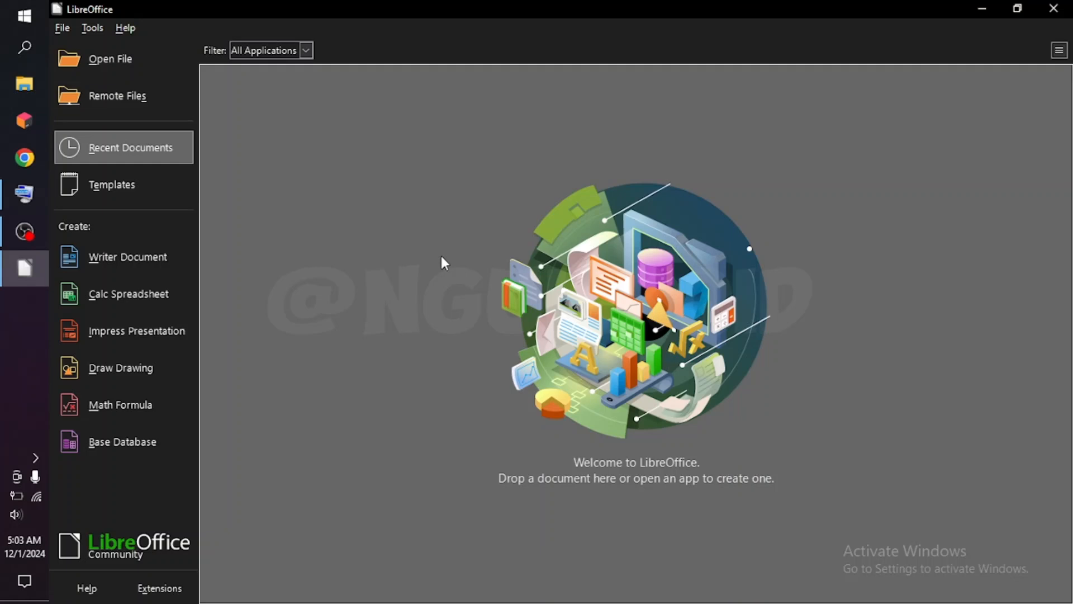
{"action": "left_click", "coordinate": [146, 365]}
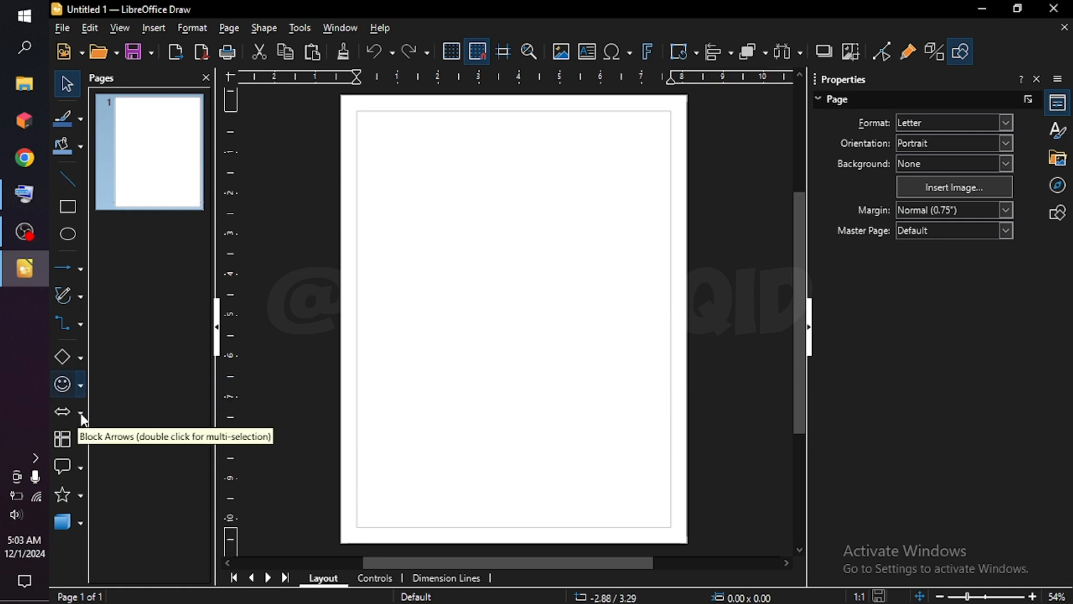
- Draw a flowchart parallelogram about 3.12 by 0.39 inches near the top of the page, and cut it
{"action": "left_click", "coordinate": [79, 446]}
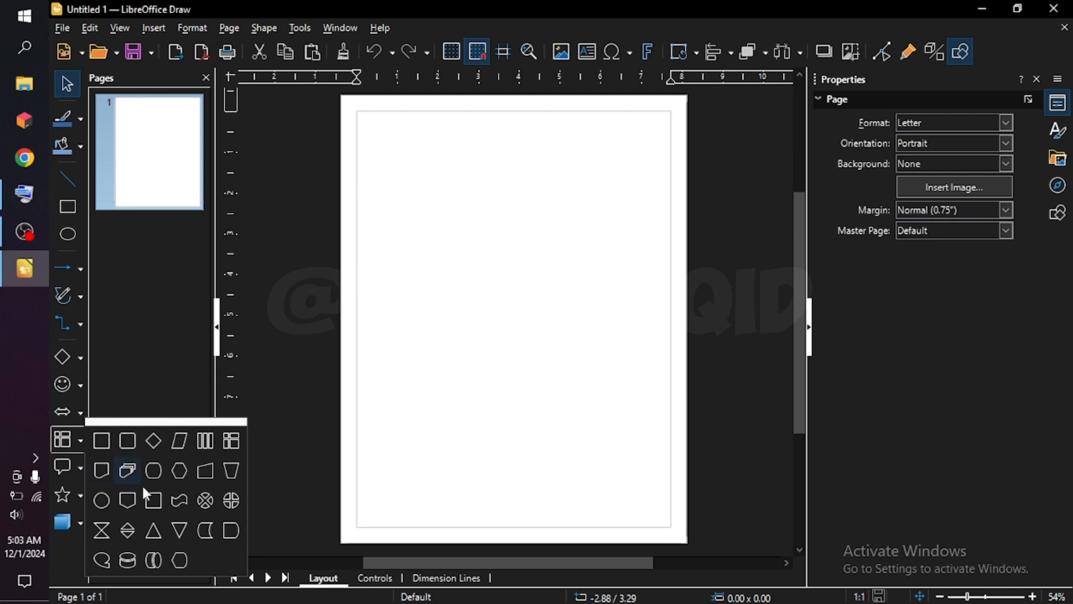
{"action": "left_click", "coordinate": [180, 441]}
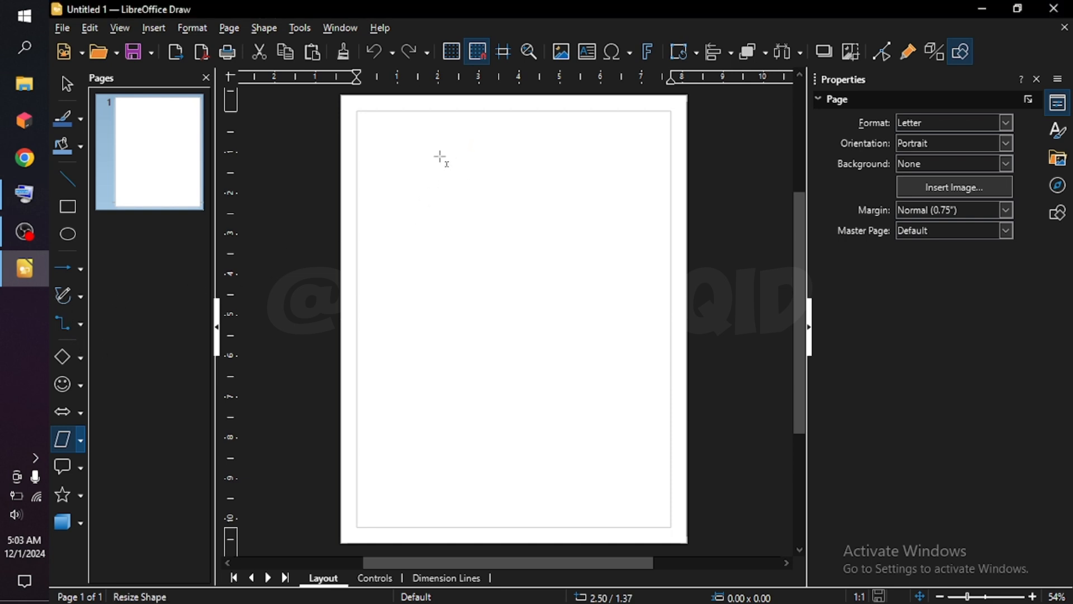
{"action": "mouse_move", "coordinate": [445, 158]}
{"action": "left_mouse_down"}
{"action": "mouse_move", "coordinate": [579, 175]}
{"action": "mouse_move", "coordinate": [509, 173]}
{"action": "mouse_move", "coordinate": [557, 133]}
{"action": "left_mouse_up"}
{"action": "right_click", "coordinate": [556, 133]}
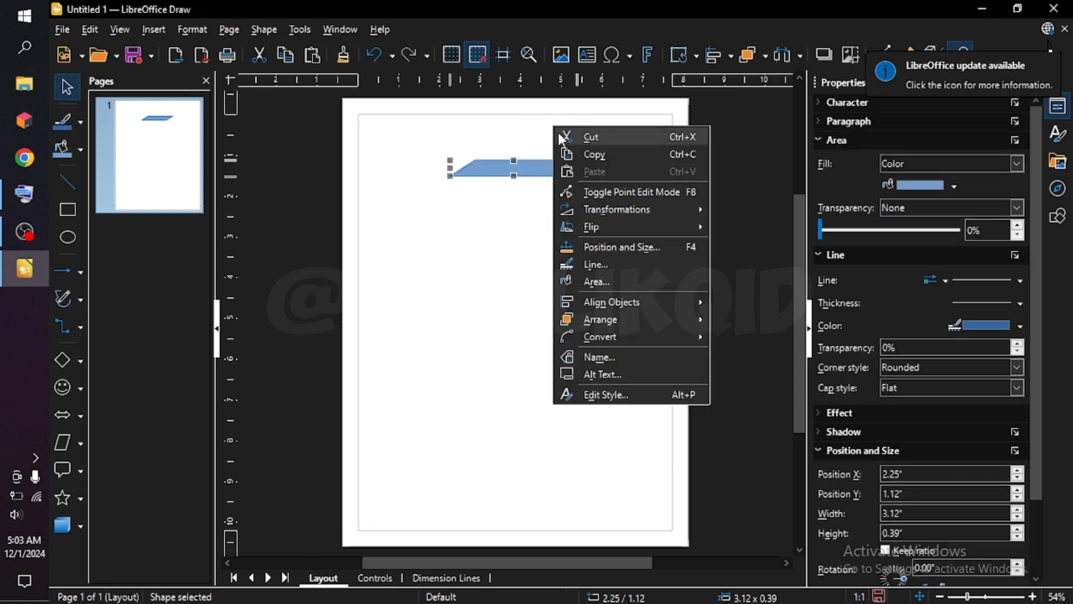
{"action": "left_click", "coordinate": [583, 140]}
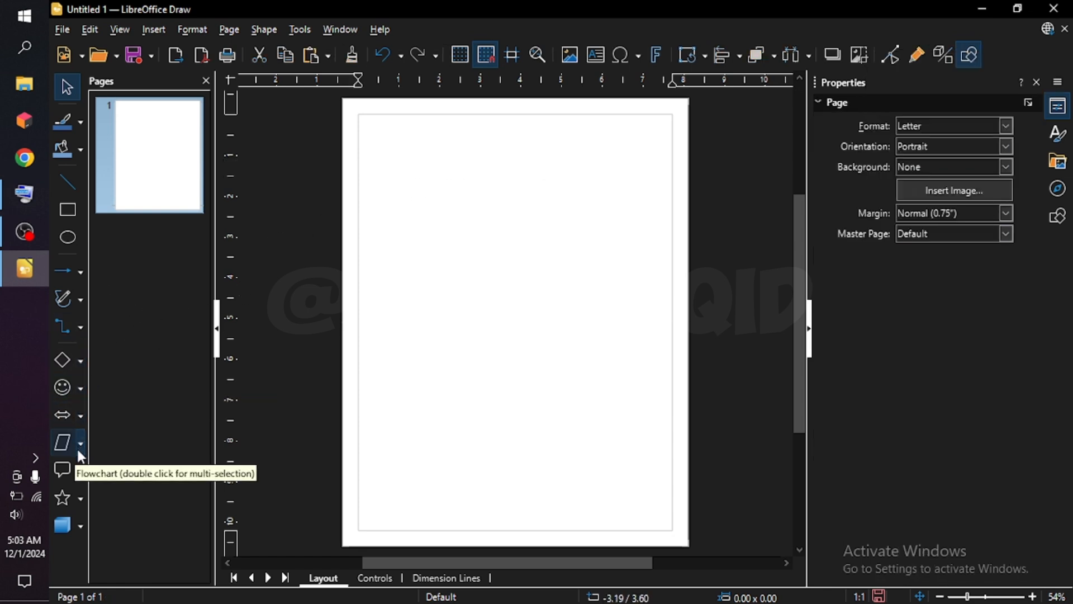
- Place an elliptical callout shape in the upper middle of the page
{"action": "left_click", "coordinate": [82, 473]}
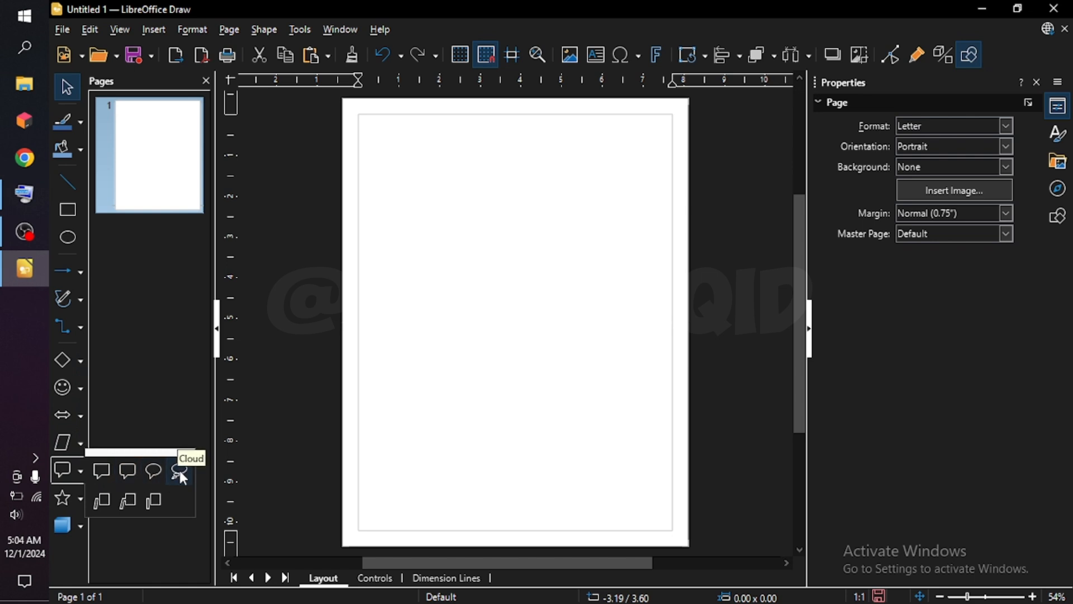
{"action": "left_click", "coordinate": [153, 472]}
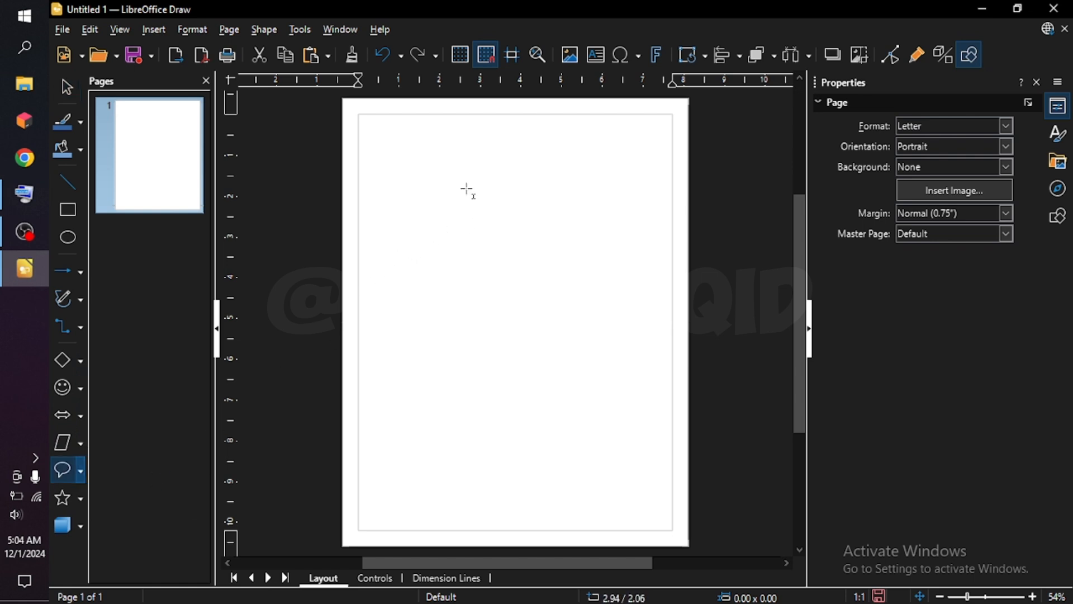
{"action": "double_click", "coordinate": [525, 219]}
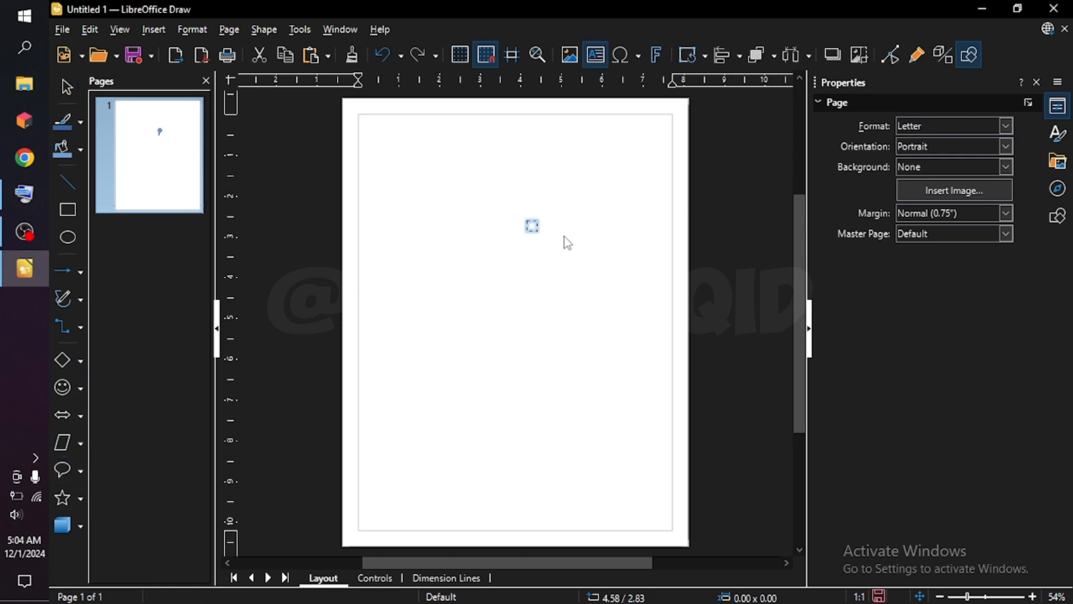
- Draw a rounded rectangle about 3.50 by 1.50 inches in the upper middle of the page
{"action": "right_click", "coordinate": [460, 165]}
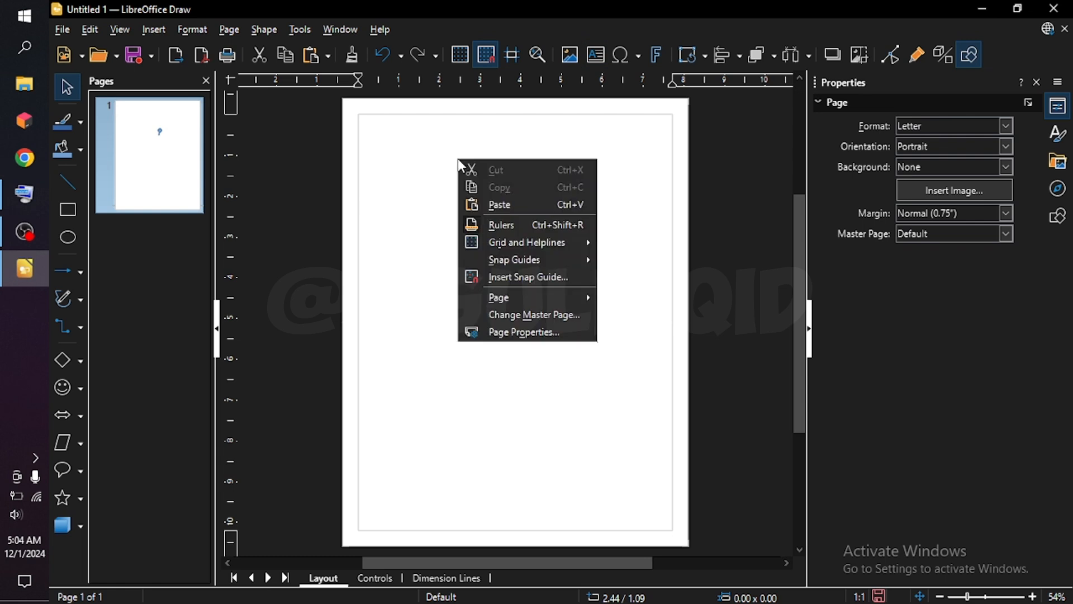
{"action": "key", "text": "Escape"}
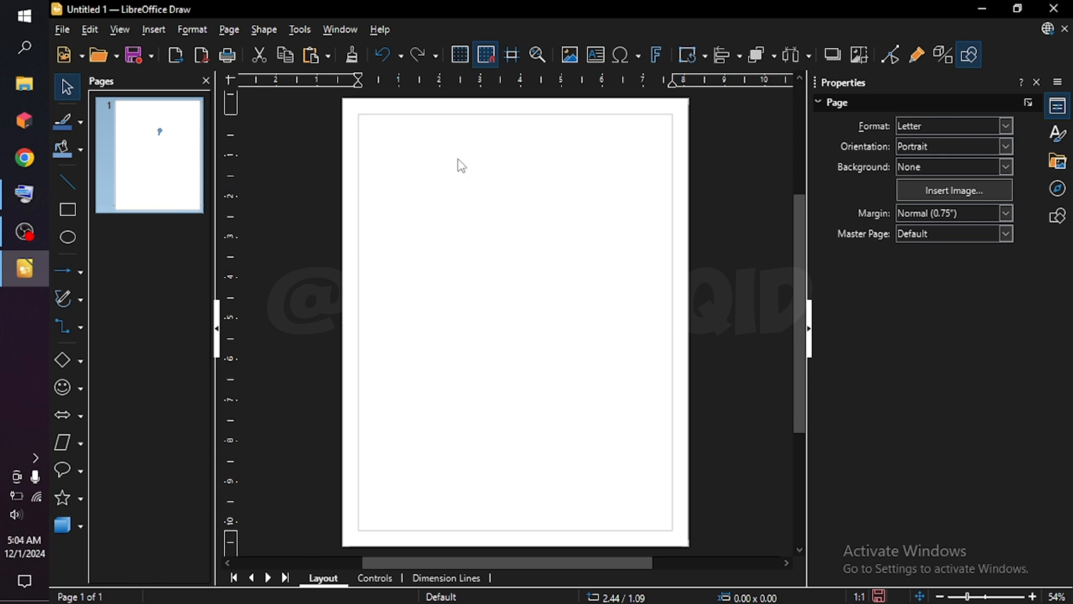
{"action": "left_click", "coordinate": [79, 362]}
{"action": "left_click", "coordinate": [128, 362]}
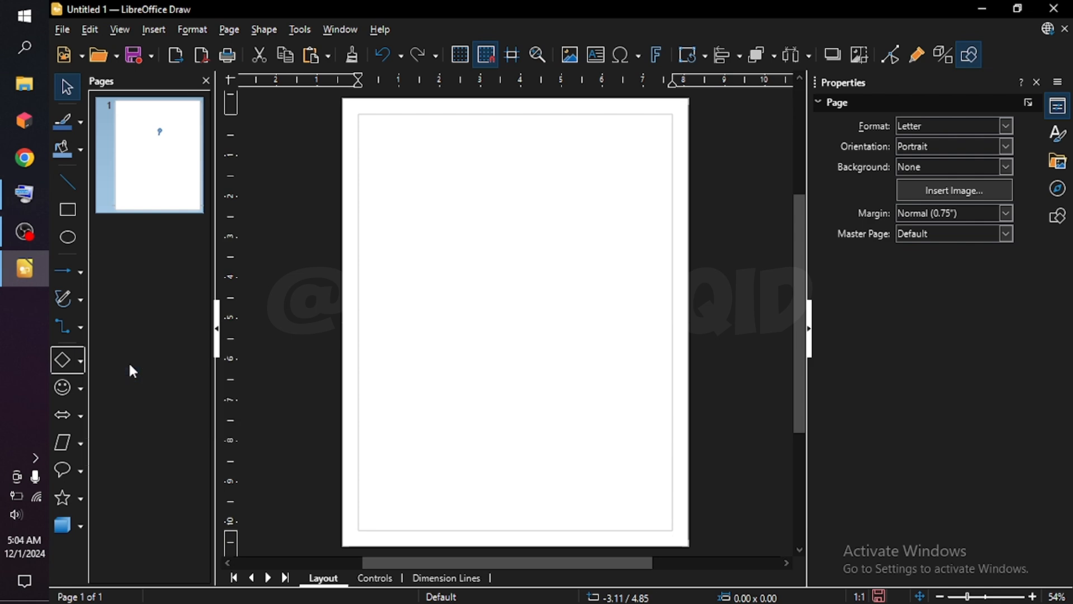
{"action": "left_click_drag", "start_coordinate": [450, 165], "coordinate": [594, 227]}
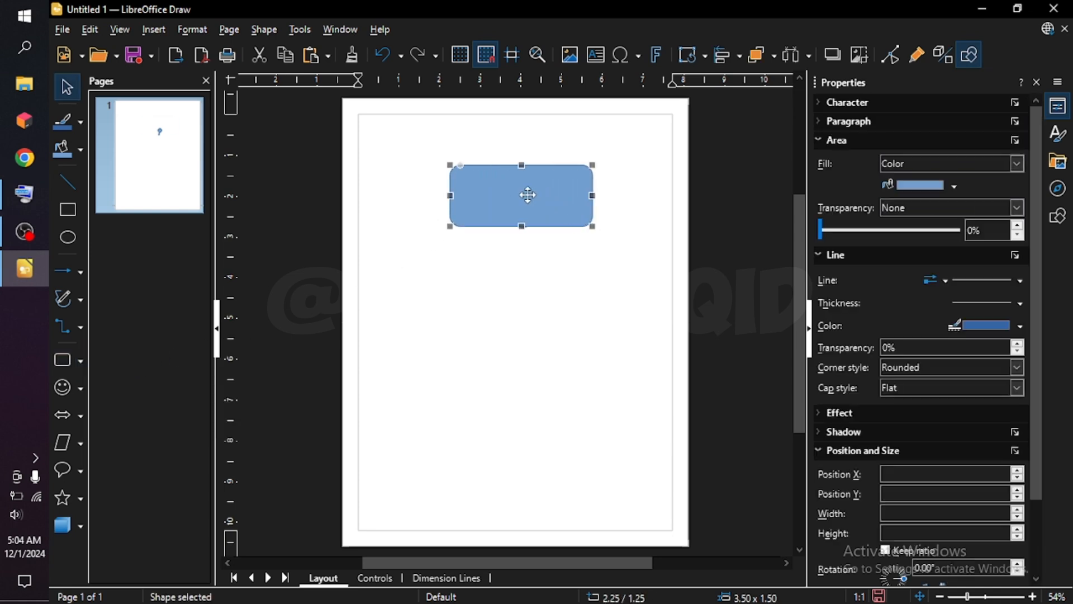
- Label the rounded rectangle with the text "Alternatif visio"
{"action": "double_click", "coordinate": [524, 193]}
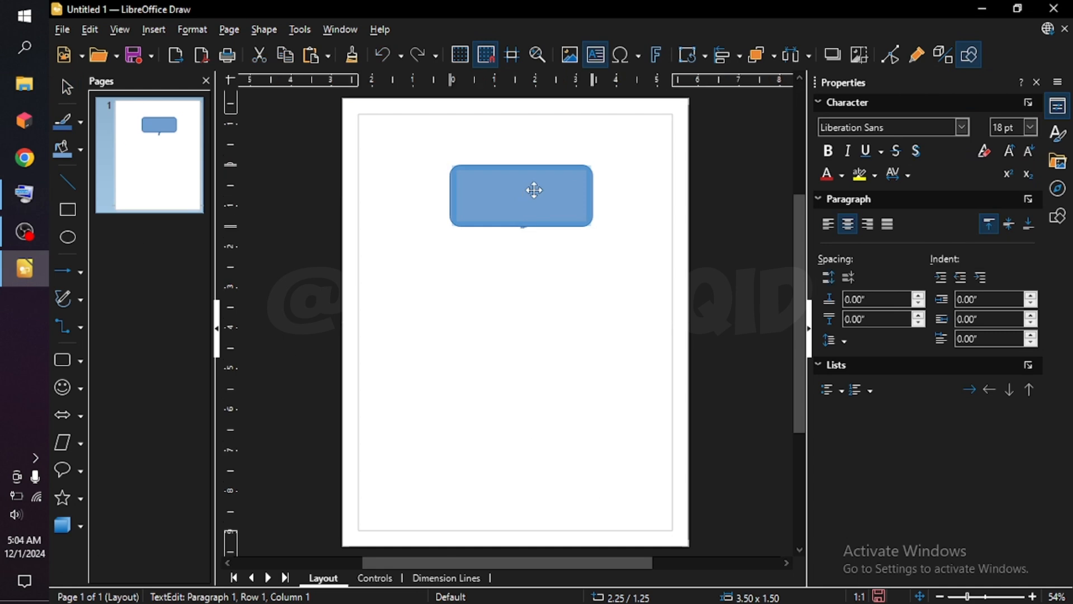
{"action": "type", "text": "alt"}
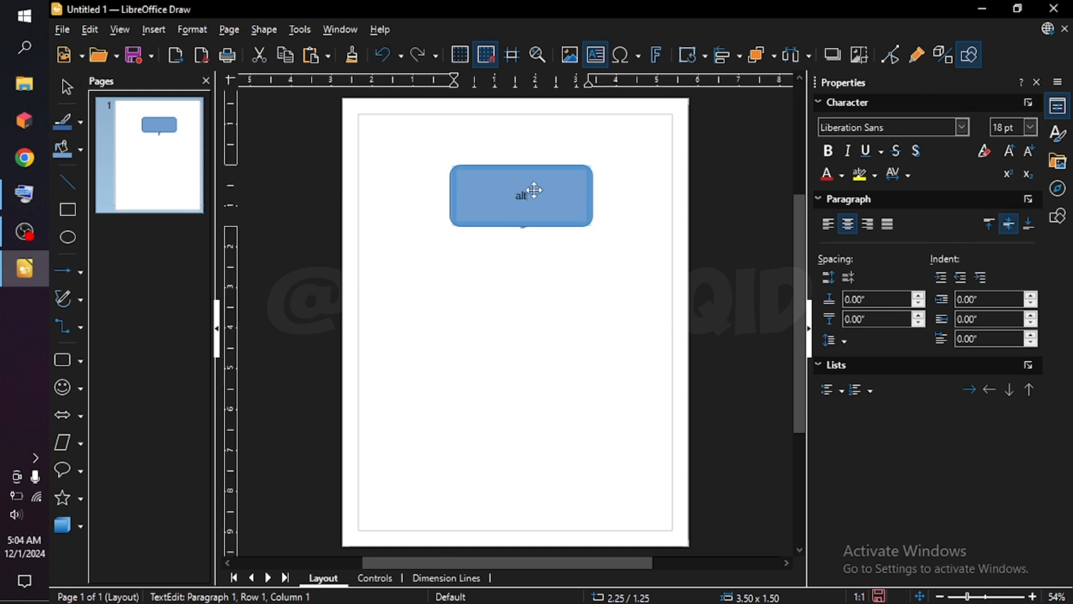
{"action": "type", "text": "ernative Visio"}
{"action": "left_click", "coordinate": [636, 248]}
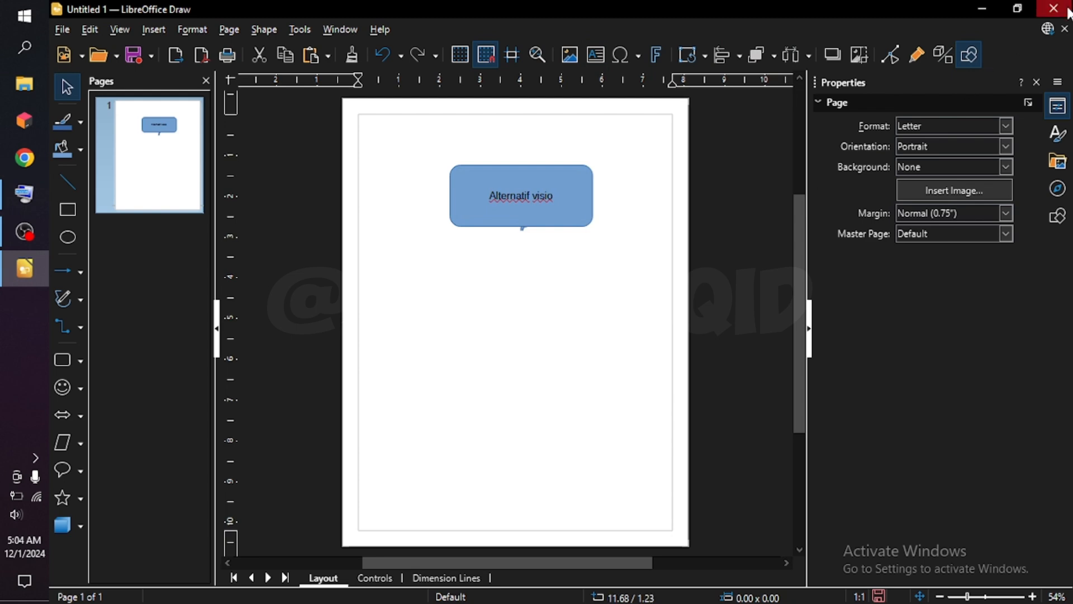
- Close the drawing without saving and start a new Base database from LibreOffice 24.2
{"action": "left_click", "coordinate": [1069, 8]}
{"action": "left_click", "coordinate": [618, 343]}
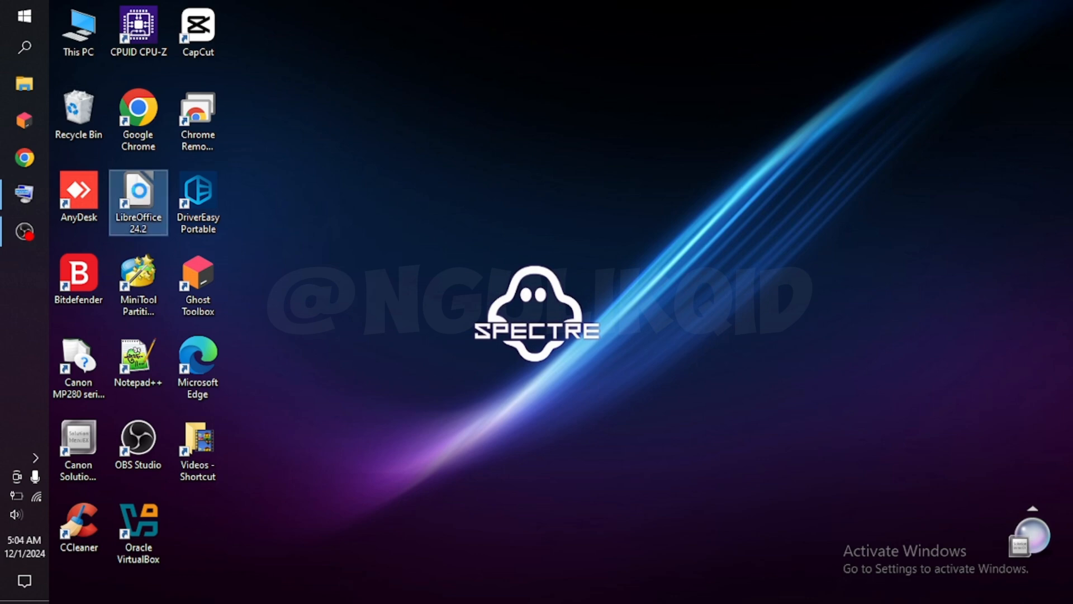
{"action": "right_click", "coordinate": [141, 194]}
{"action": "left_click", "coordinate": [170, 205]}
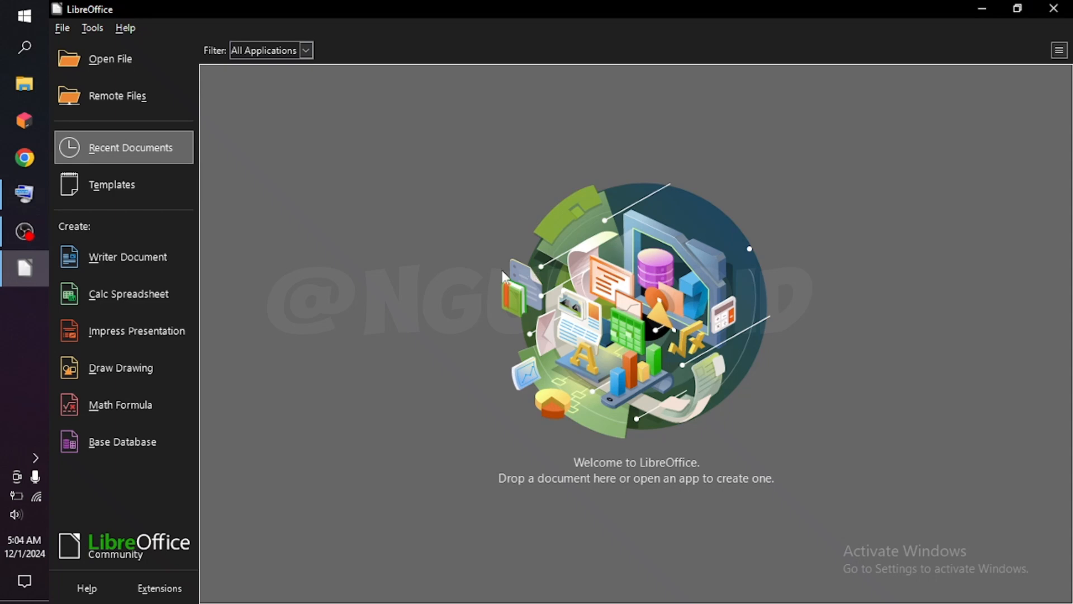
{"action": "left_click", "coordinate": [162, 451]}
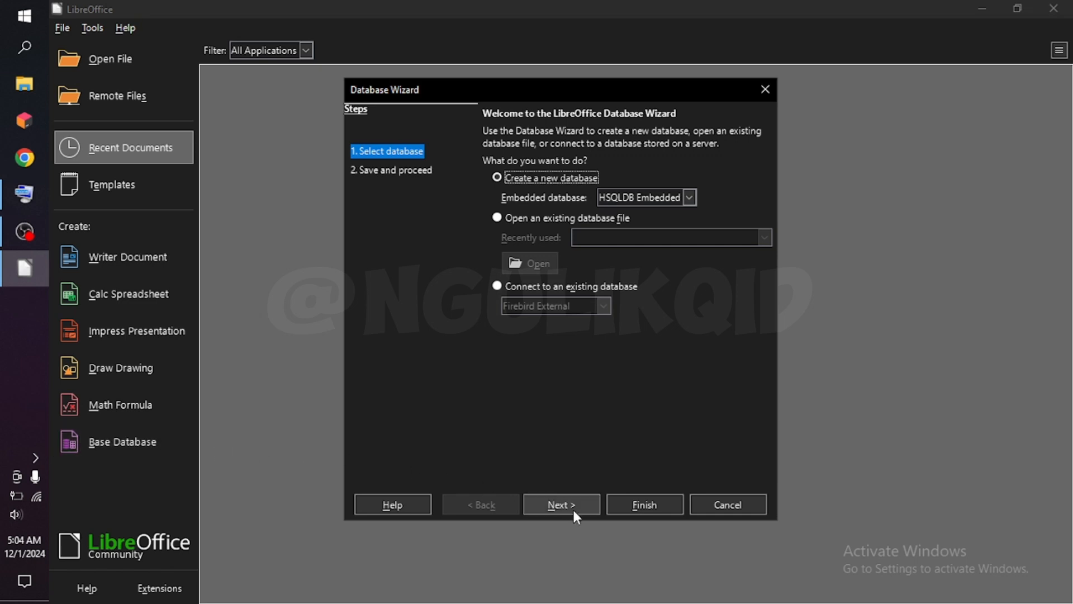
- Create a new HSQLDB Embedded database saved as New Database.odb in Documents, and dismiss the alerts
{"action": "left_click", "coordinate": [650, 501]}
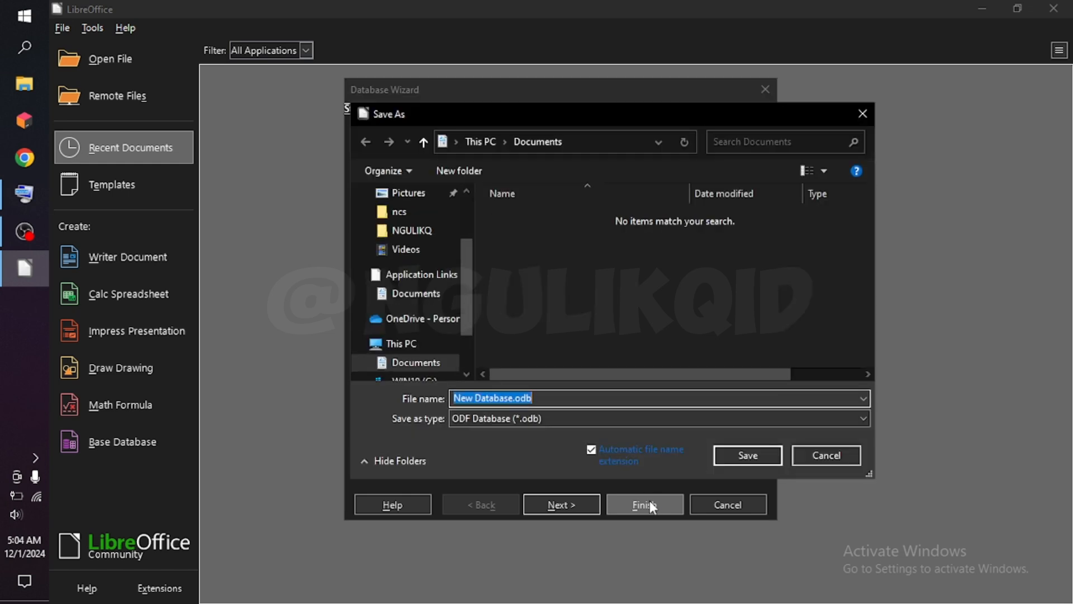
{"action": "left_click", "coordinate": [764, 459]}
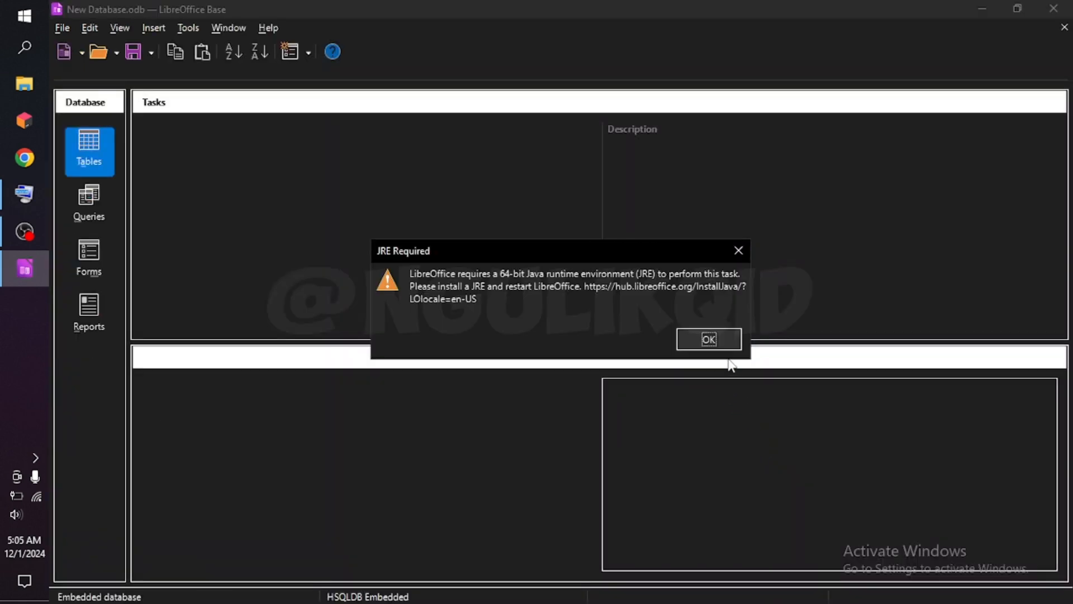
{"action": "left_click", "coordinate": [724, 340]}
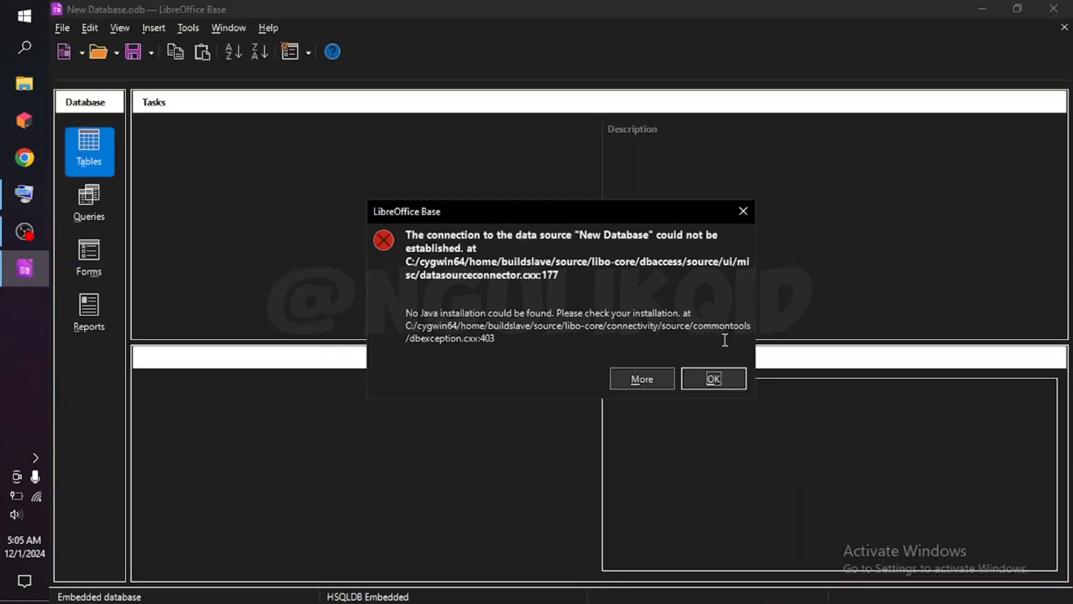
{"action": "left_click", "coordinate": [704, 380]}
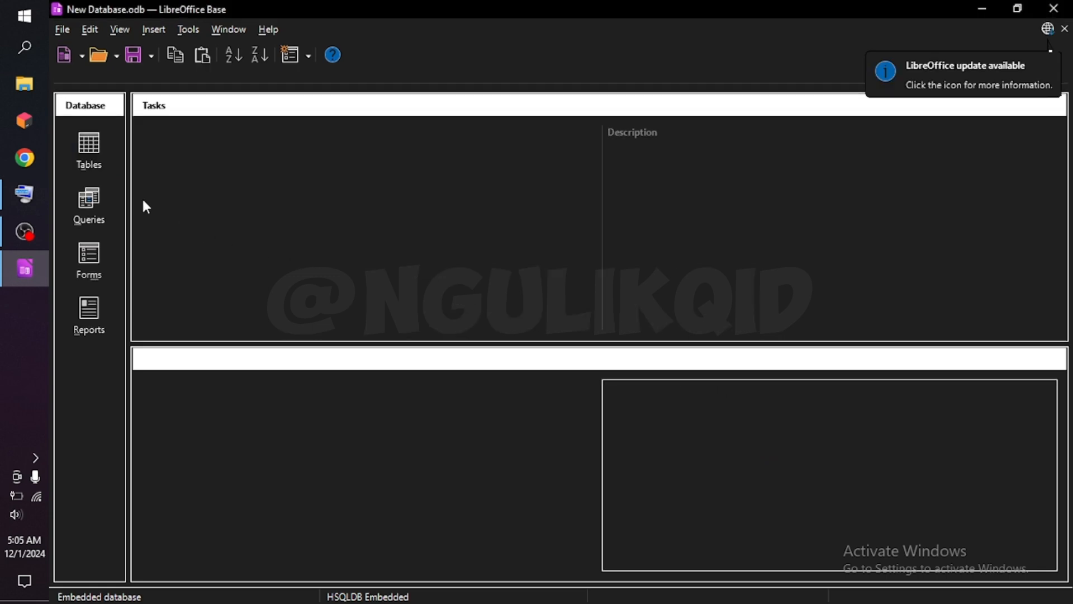
- Try to open the database's tables and to create a form in Design View
{"action": "left_click", "coordinate": [106, 164]}
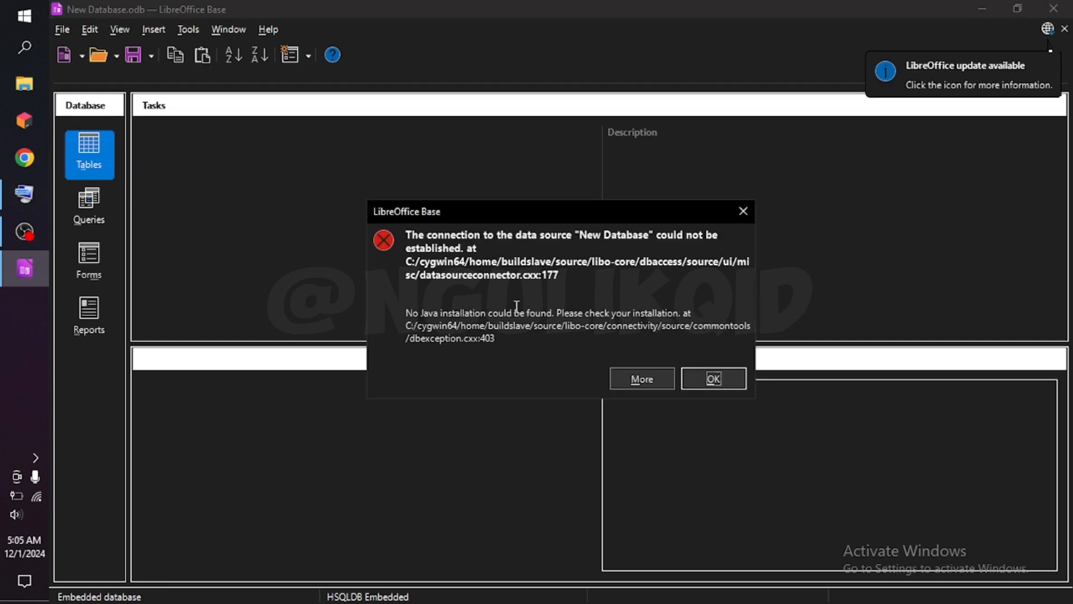
{"action": "left_click", "coordinate": [694, 383]}
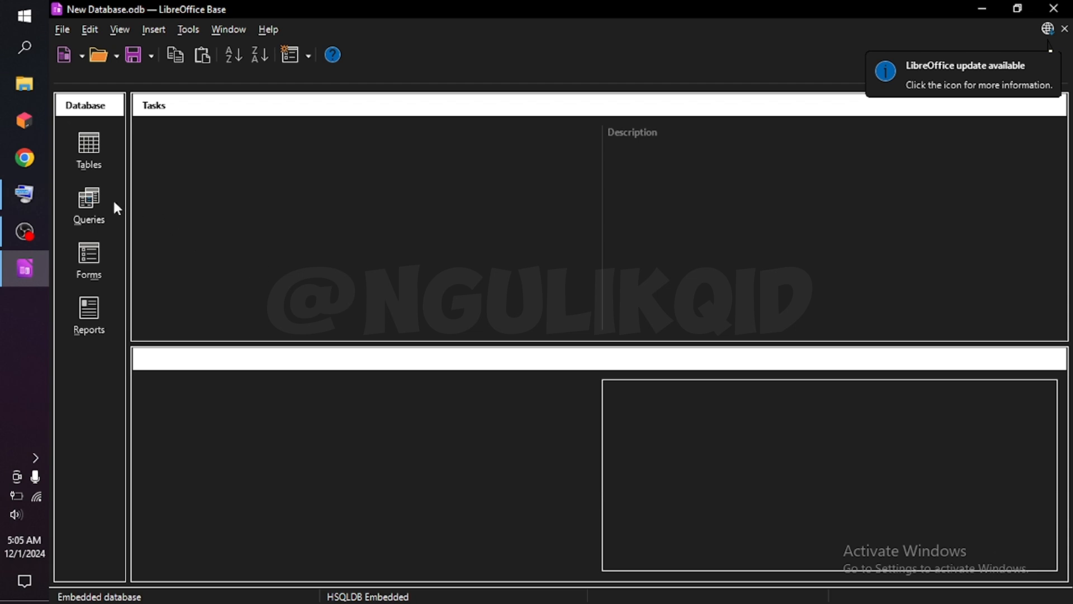
{"action": "left_click", "coordinate": [90, 261]}
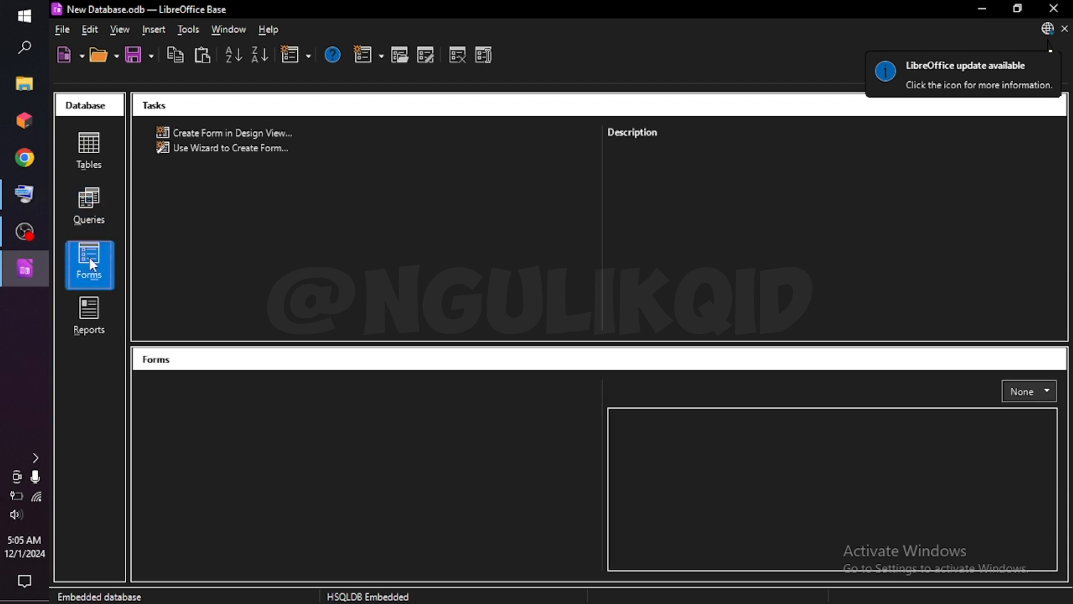
{"action": "left_click", "coordinate": [199, 139]}
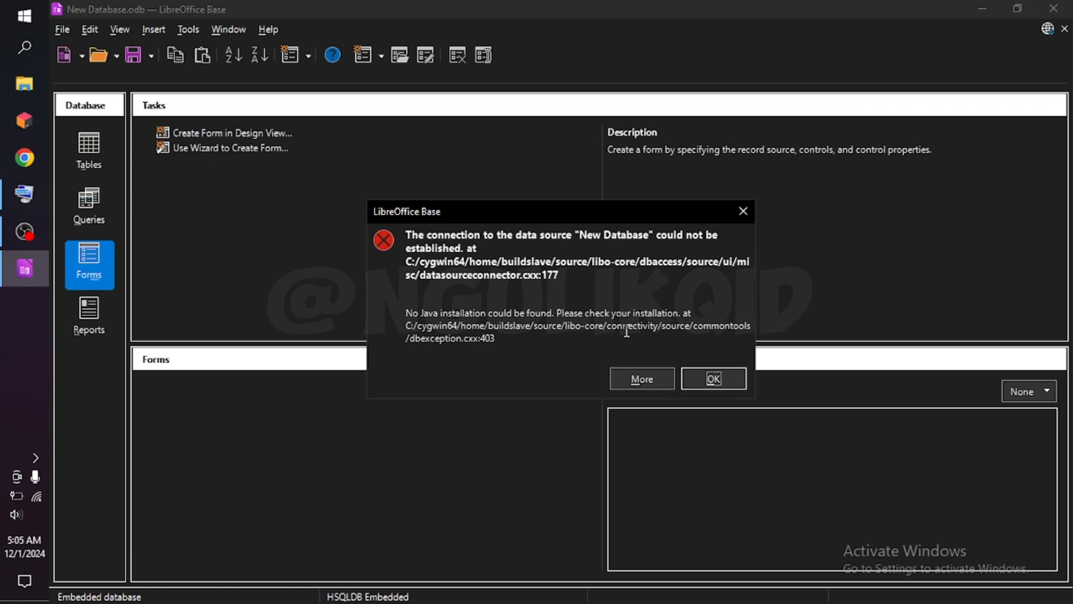
{"action": "left_click", "coordinate": [712, 380]}
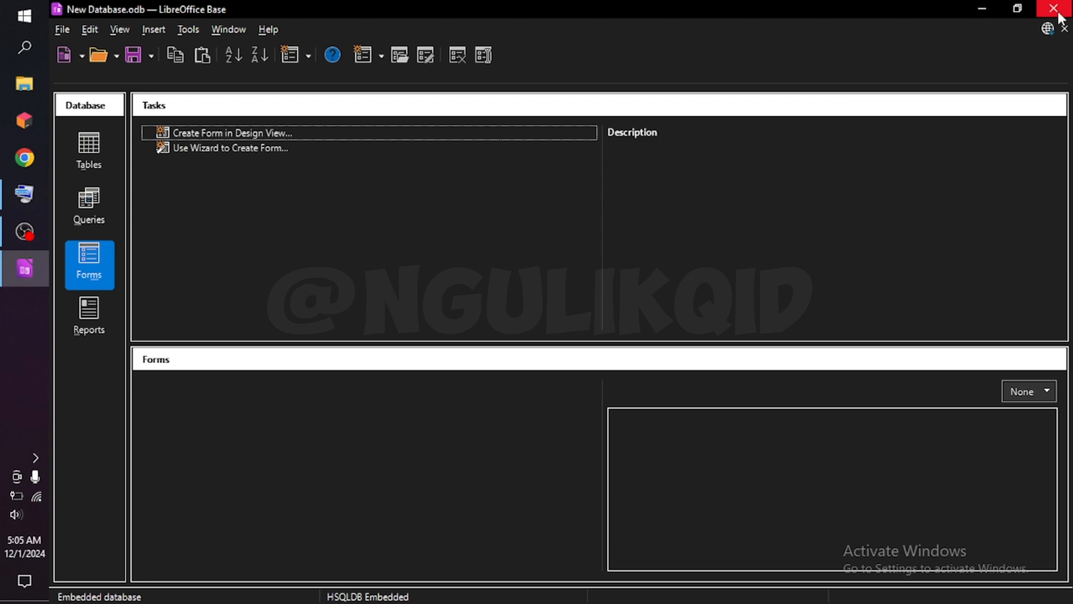
- View the database's reports section and try to open the tables again
{"action": "left_click", "coordinate": [91, 312]}
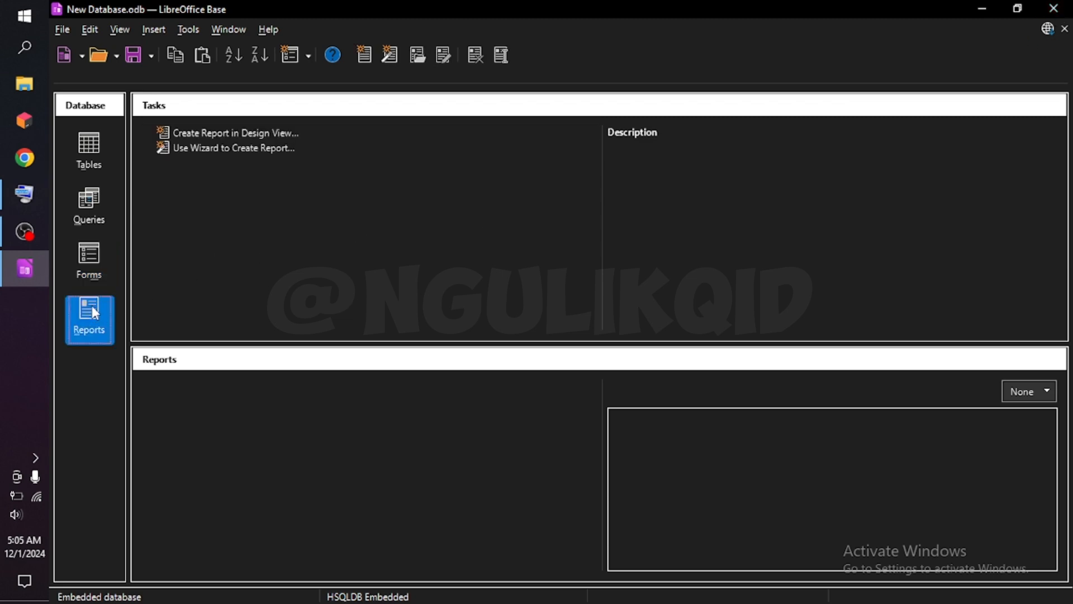
{"action": "left_click", "coordinate": [90, 152]}
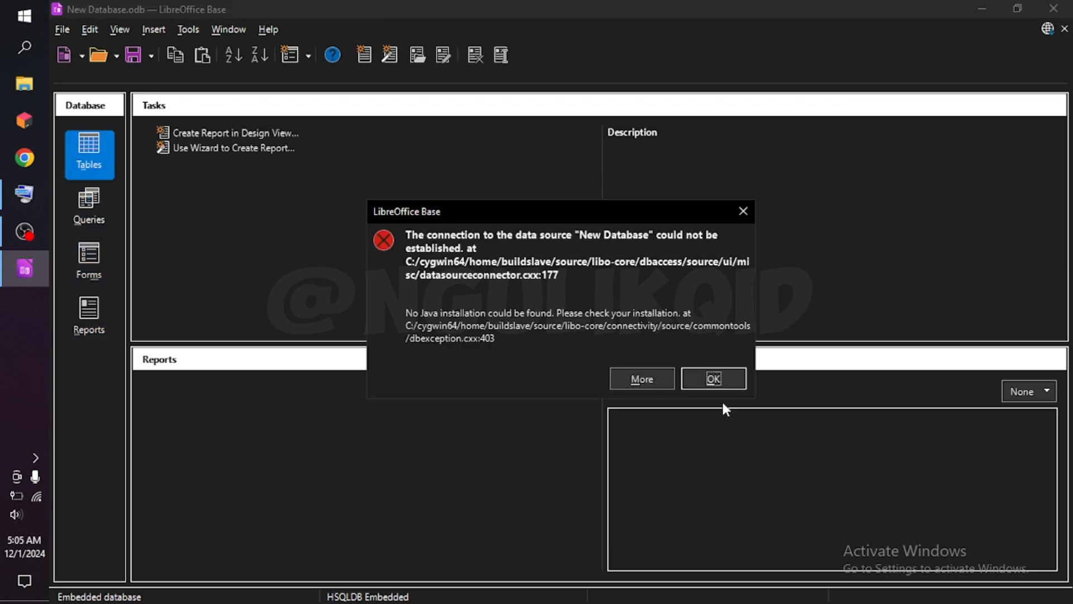
{"action": "left_click", "coordinate": [737, 382]}
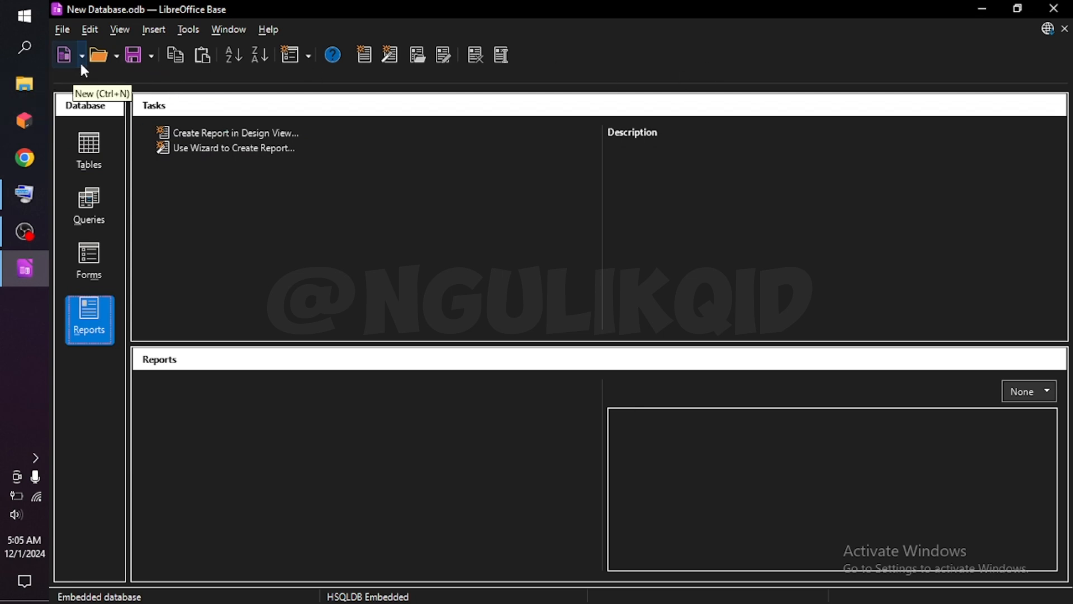
{"action": "left_click", "coordinate": [115, 57]}
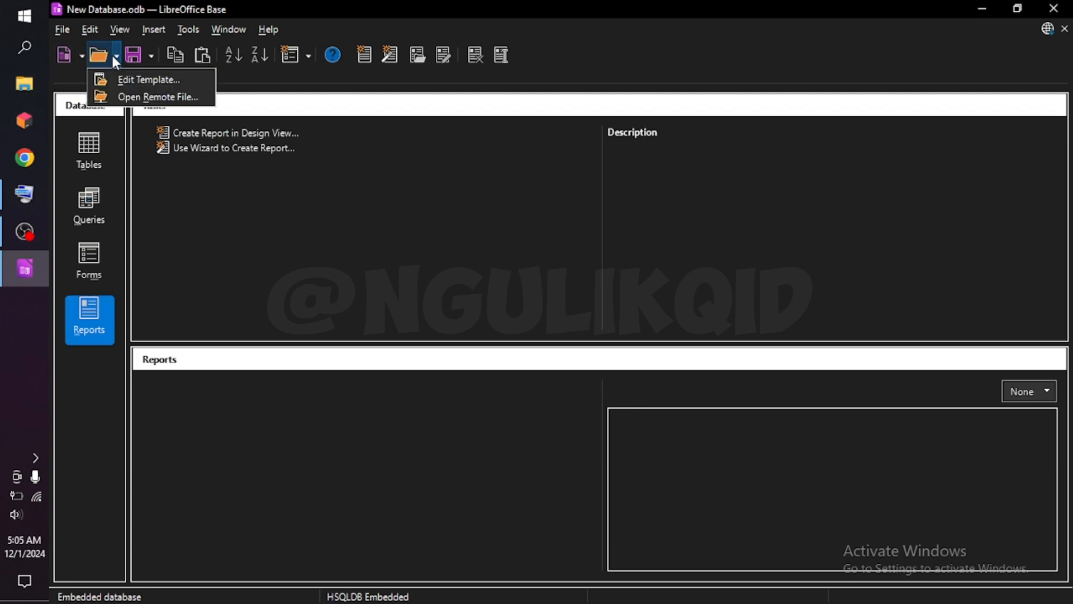
{"action": "left_click", "coordinate": [80, 59]}
{"action": "left_click", "coordinate": [80, 59]}
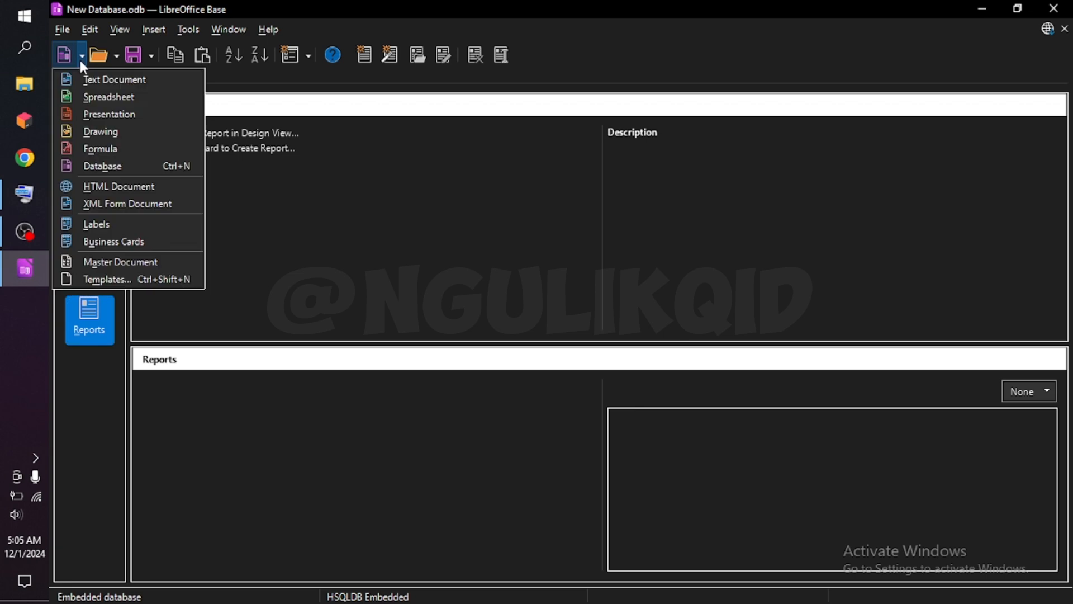
{"action": "left_click", "coordinate": [80, 58]}
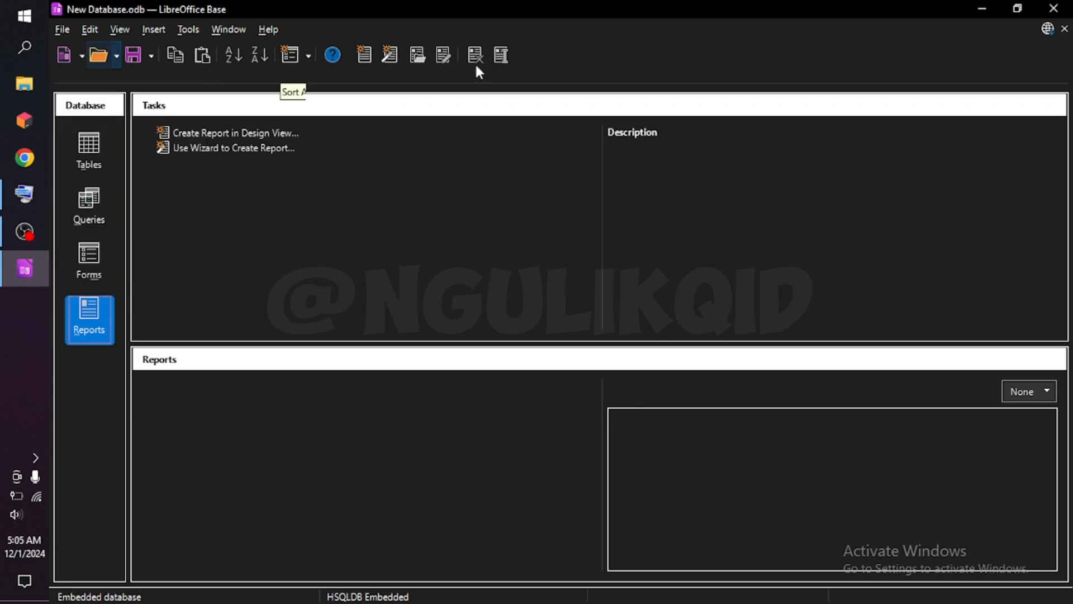
- Close the database and start a new Math formula from LibreOffice 24.2
{"action": "left_click", "coordinate": [1054, 8]}
{"action": "left_click", "coordinate": [154, 205]}
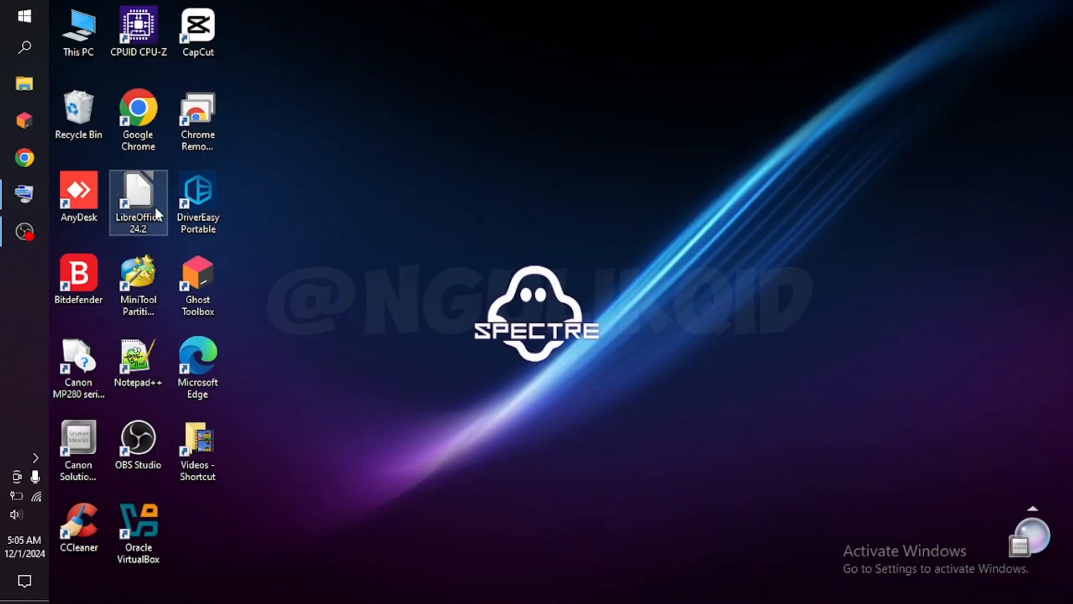
{"action": "double_click", "coordinate": [147, 207]}
{"action": "right_click", "coordinate": [147, 207]}
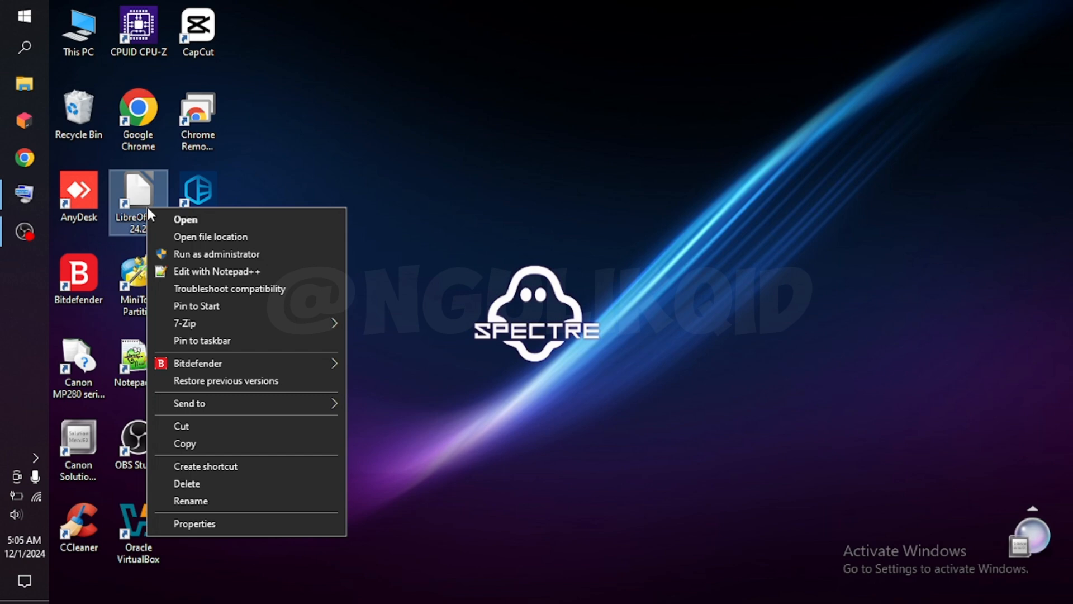
{"action": "left_click", "coordinate": [189, 219]}
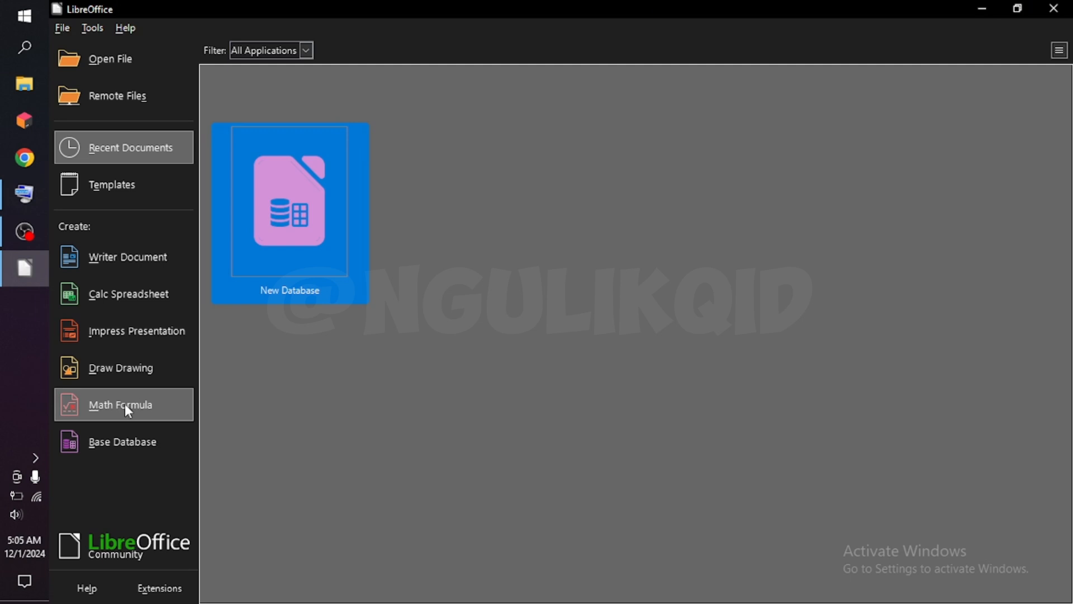
{"action": "left_click", "coordinate": [166, 410]}
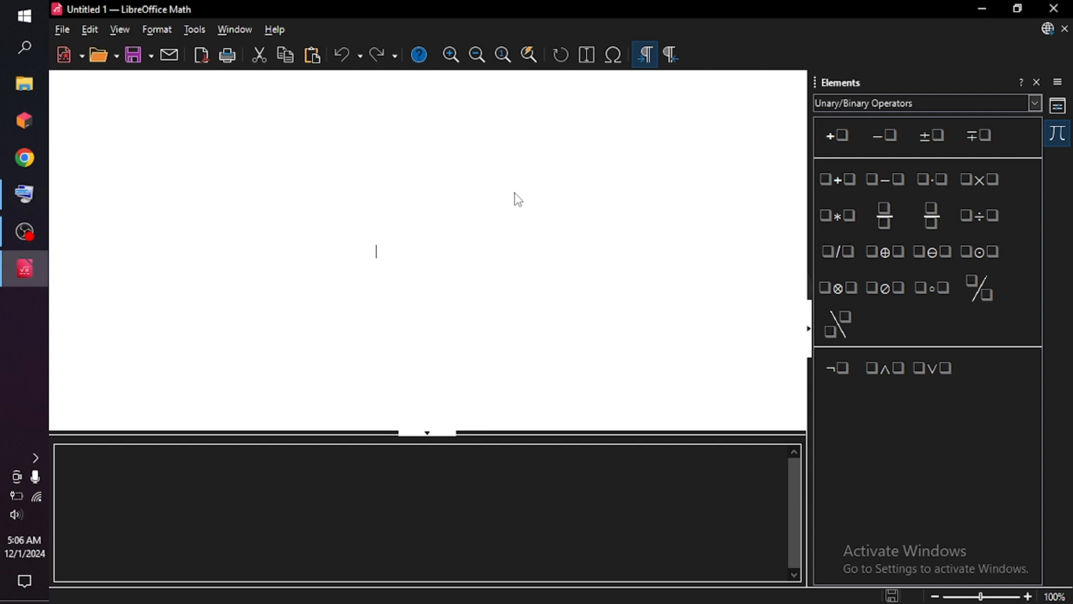
- Write "untuk penulisan fungsi matematika" as the formula's text and start a new line below it
{"action": "type", "text": "untuk"}
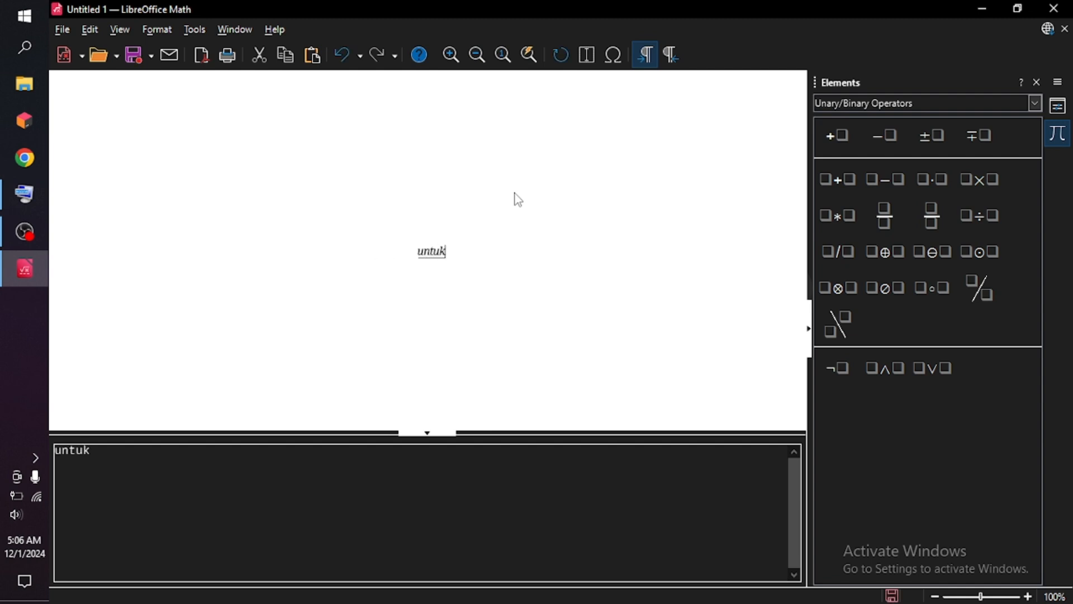
{"action": "type", "text": " penul"}
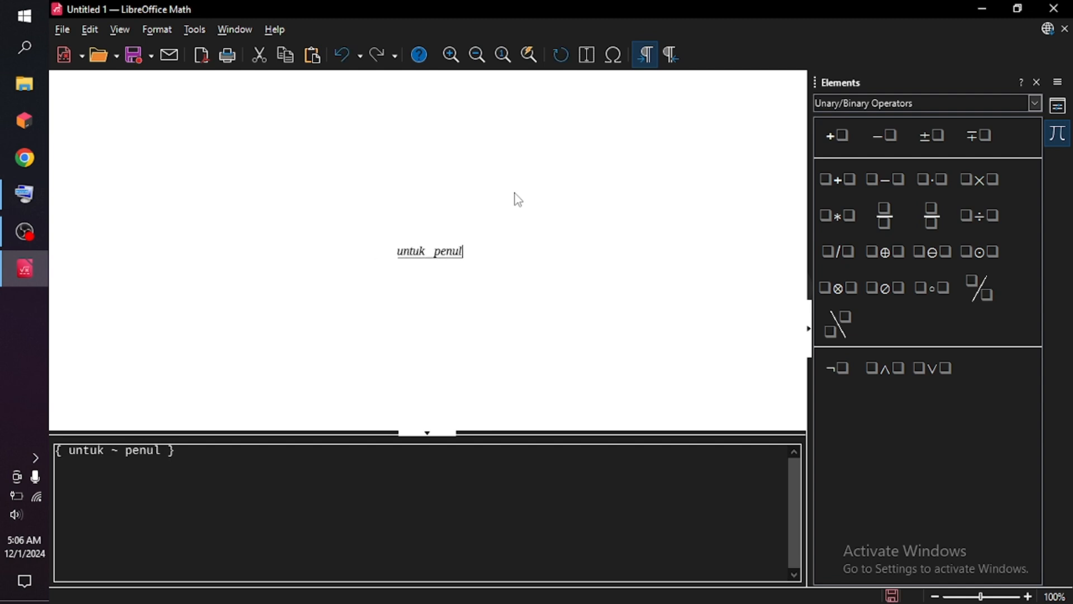
{"action": "type", "text": "isan fun"}
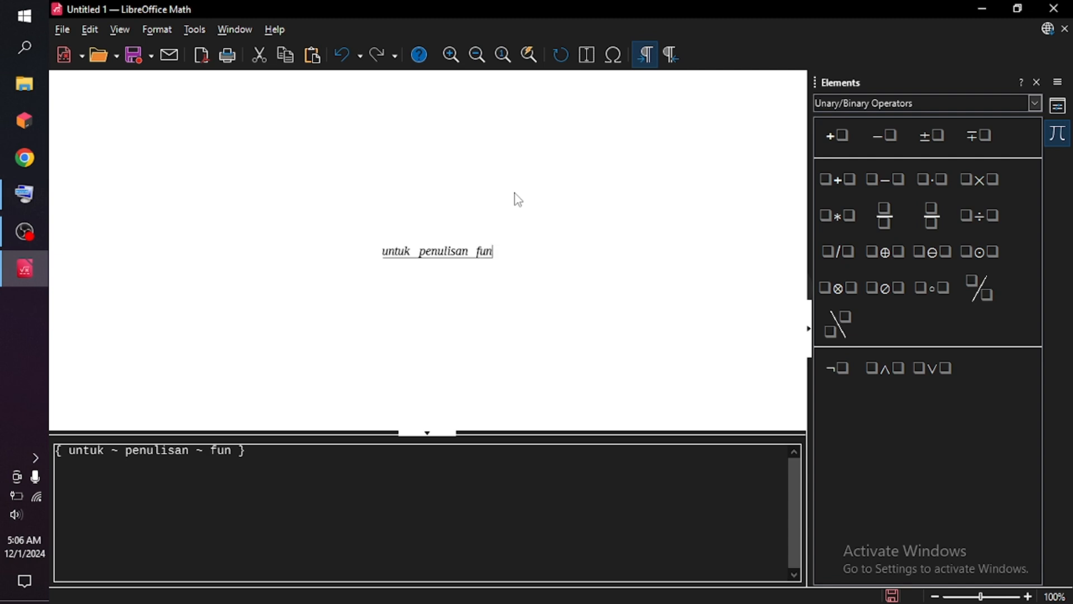
{"action": "type", "text": "g"}
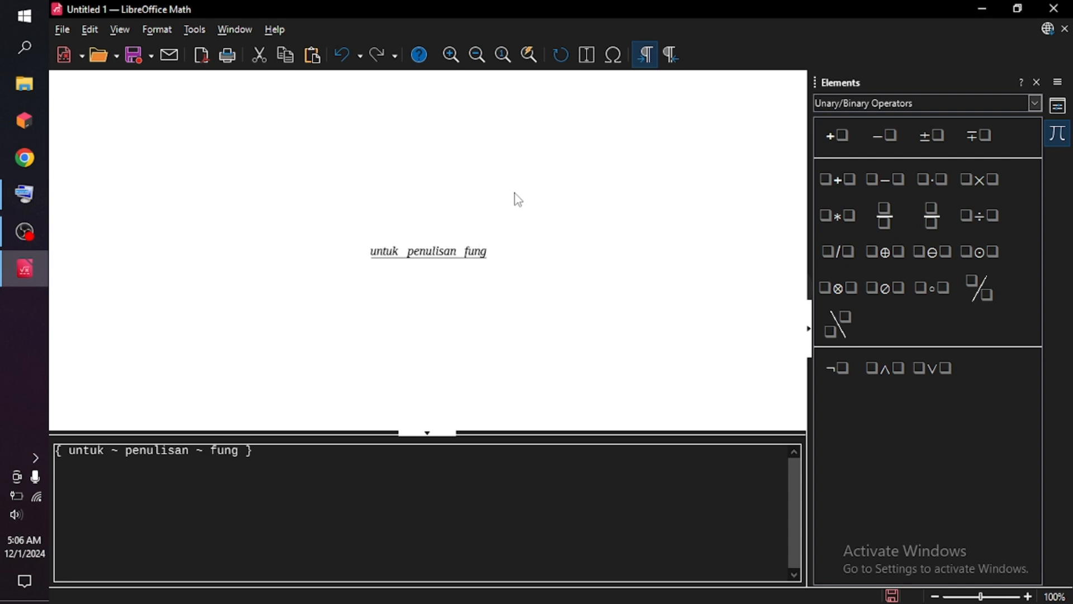
{"action": "type", "text": "si ~"}
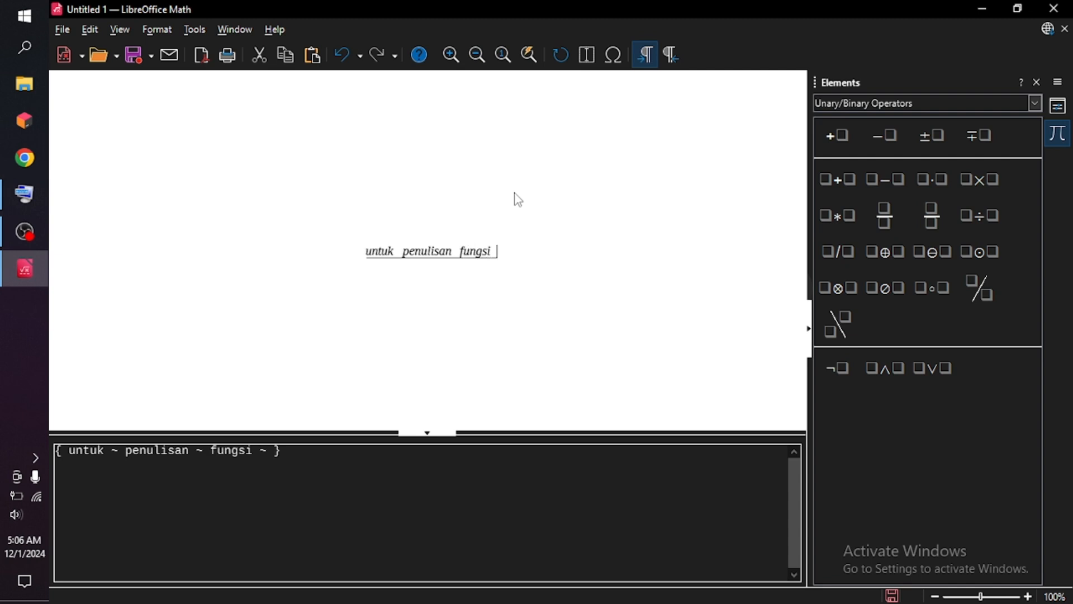
{"action": "type", "text": "ma "}
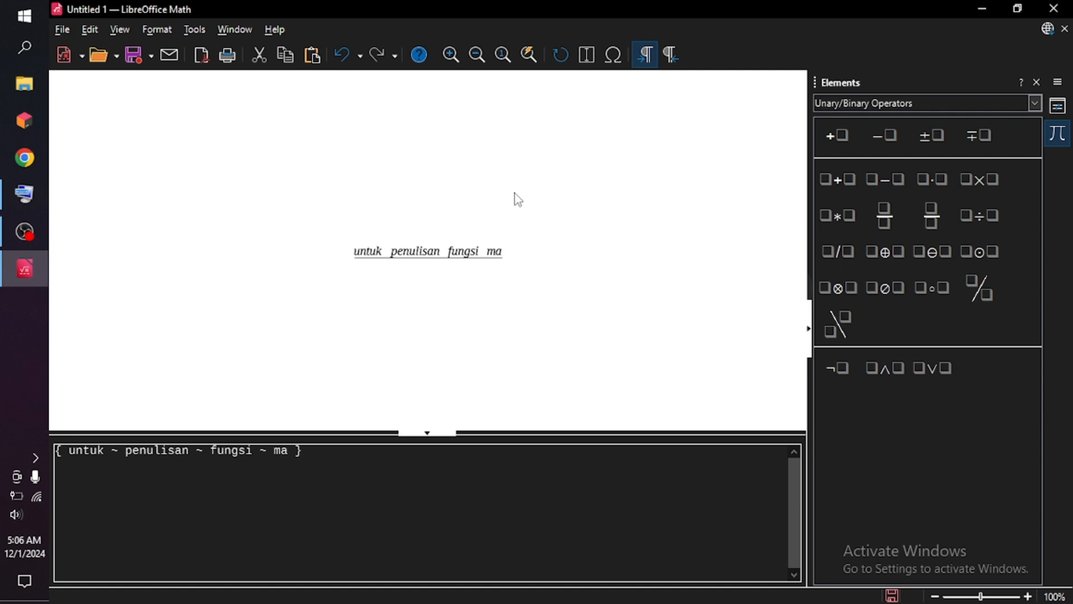
{"action": "type", "text": "t"}
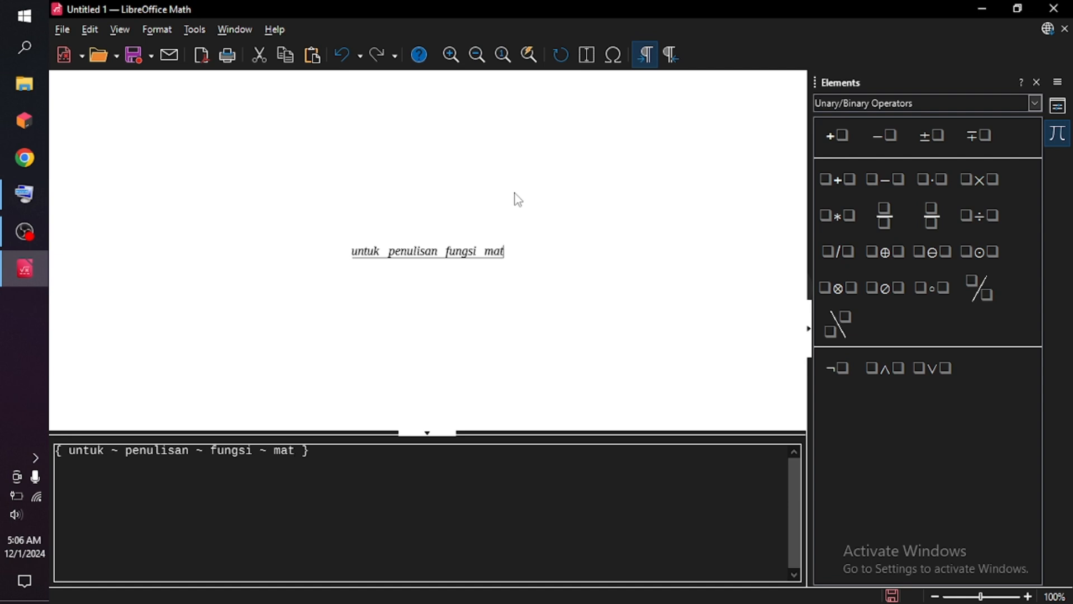
{"action": "type", "text": "ematika"}
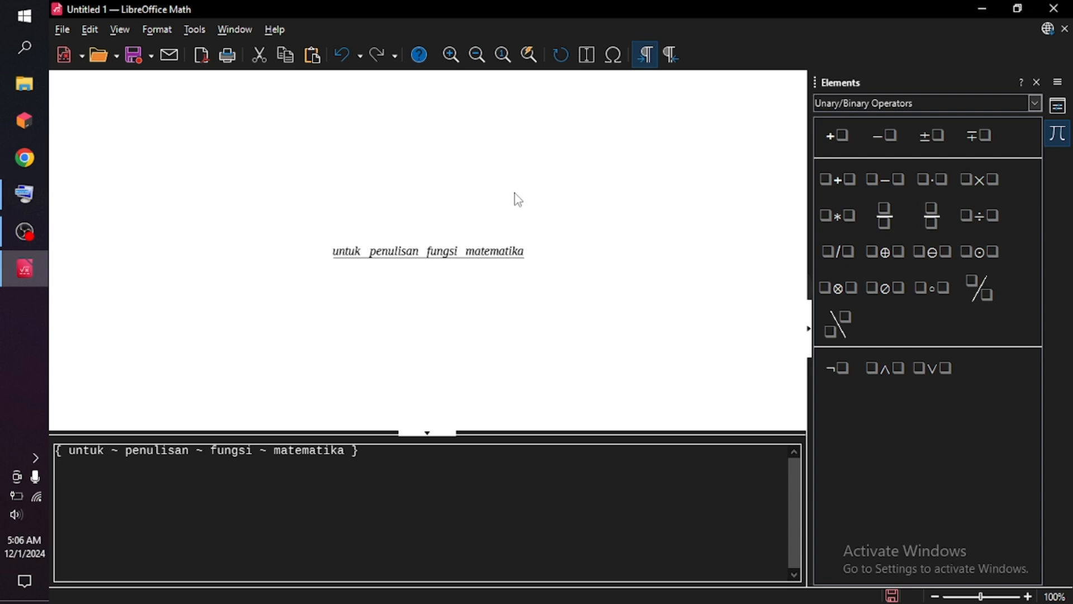
{"action": "key", "text": "Return"}
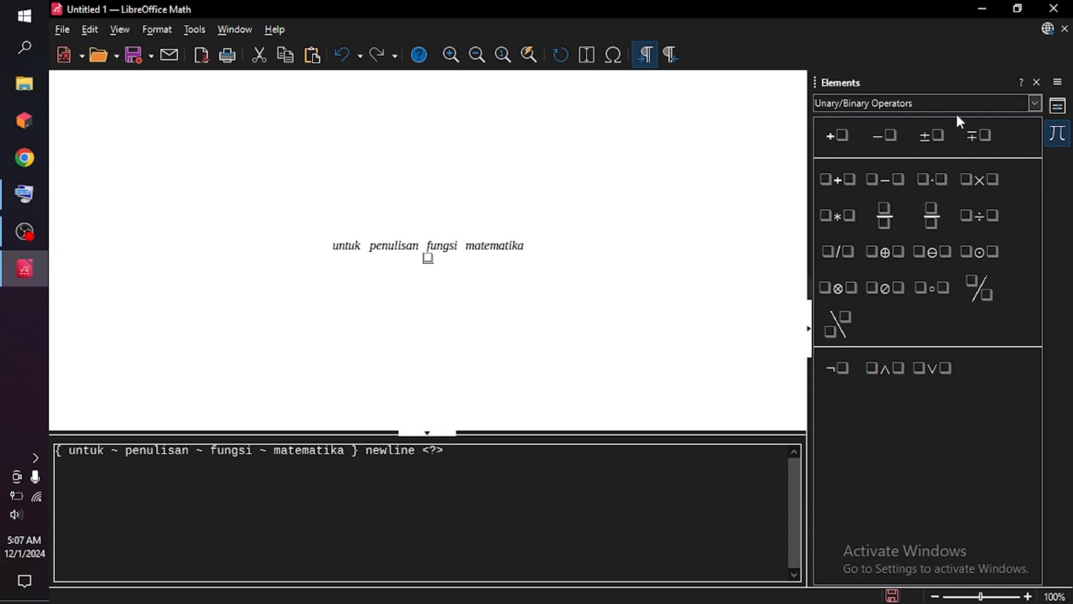
- Close the Math formula document without saving its changes
{"action": "left_click", "coordinate": [1055, 9]}
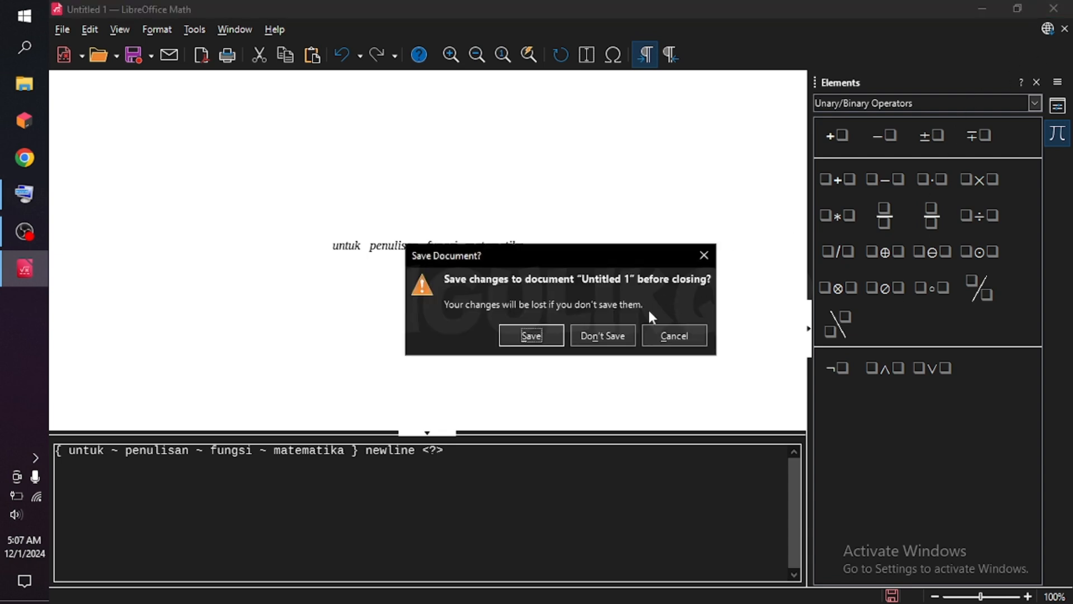
{"action": "left_click", "coordinate": [623, 336]}
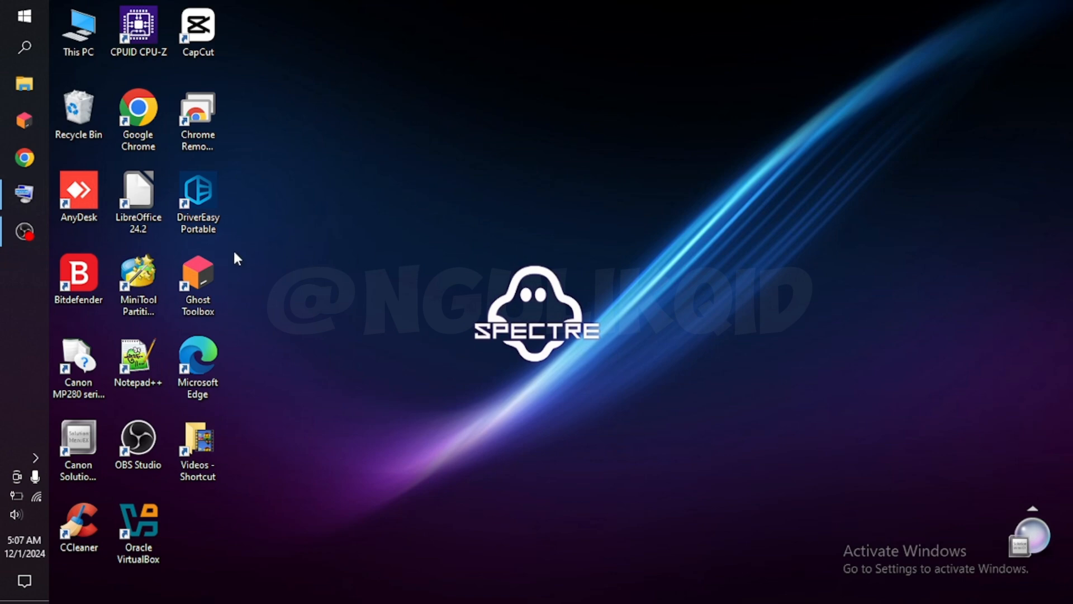
- Open LibreOffice 24.2 from the desktop and remove New Database from the recent documents
{"action": "right_click", "coordinate": [139, 199]}
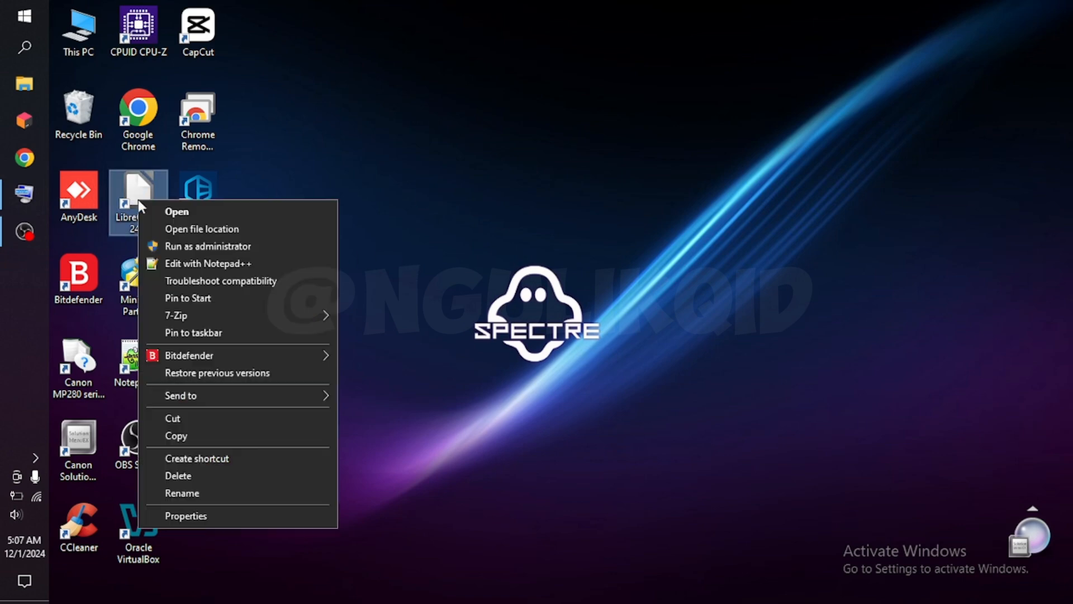
{"action": "left_click", "coordinate": [175, 213]}
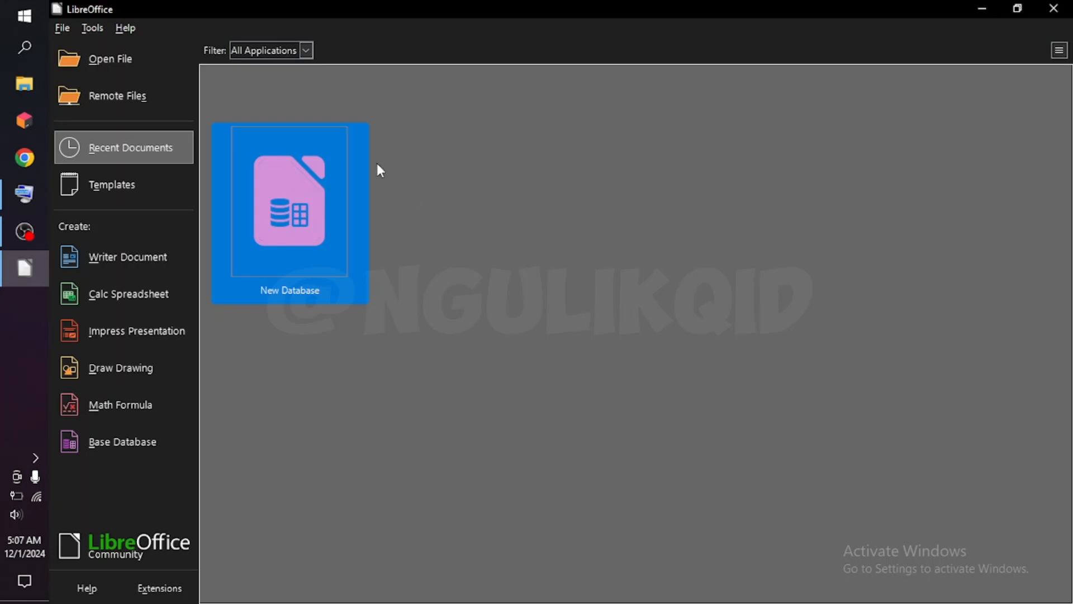
{"action": "left_click", "coordinate": [355, 133]}
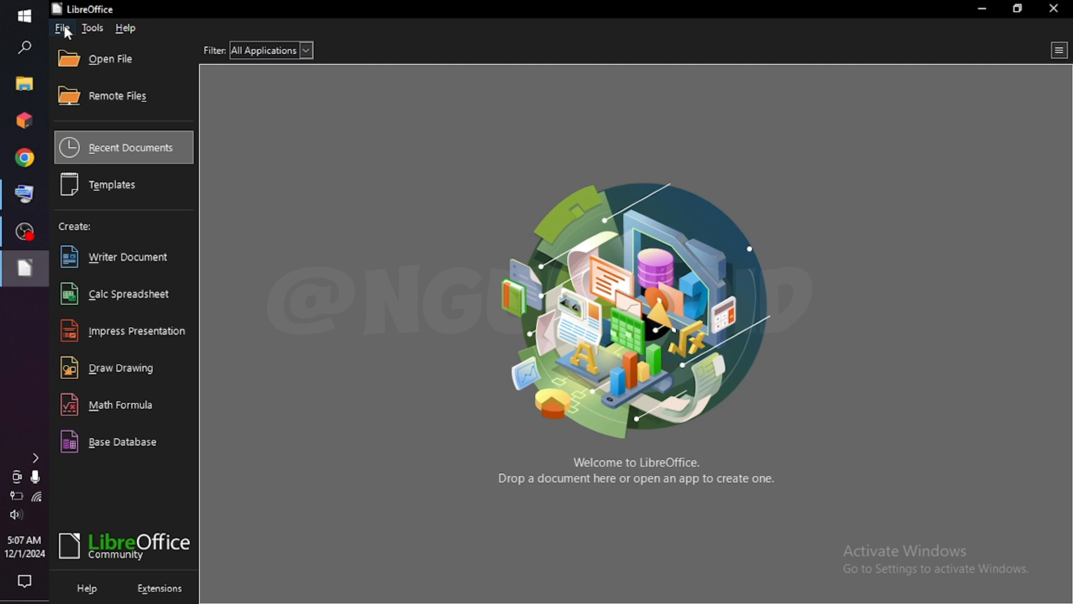
- View the version information in About LibreOffice and close it
{"action": "left_click", "coordinate": [126, 29]}
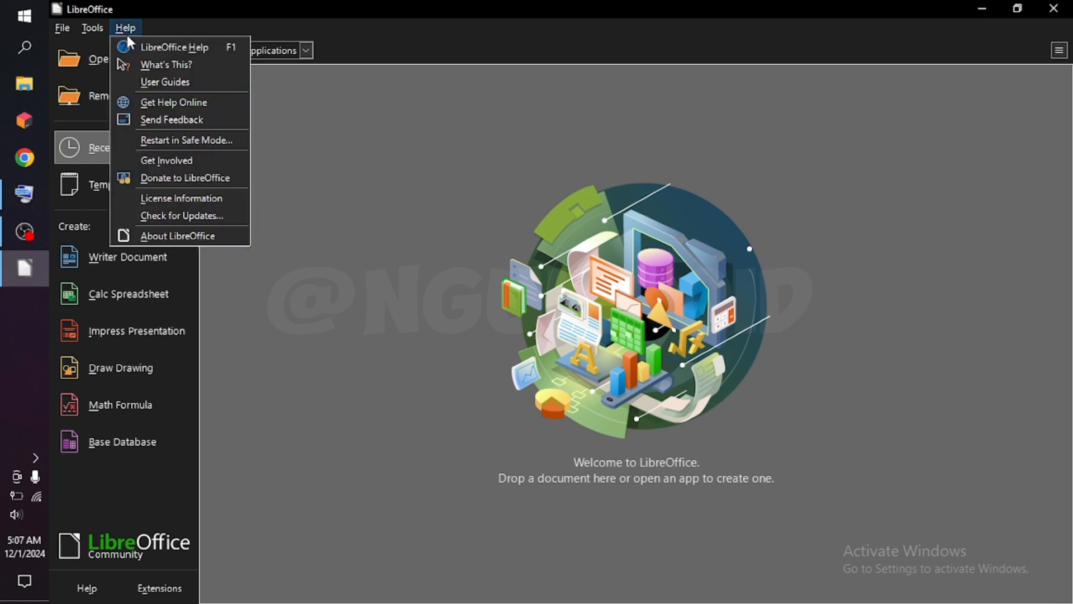
{"action": "left_click", "coordinate": [205, 236]}
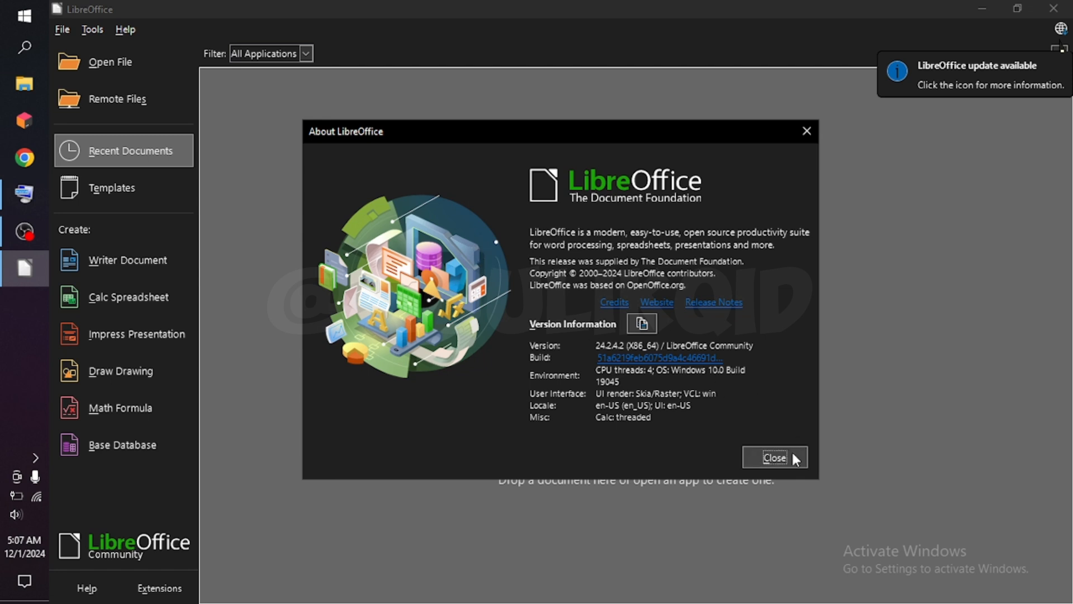
{"action": "left_click", "coordinate": [775, 458]}
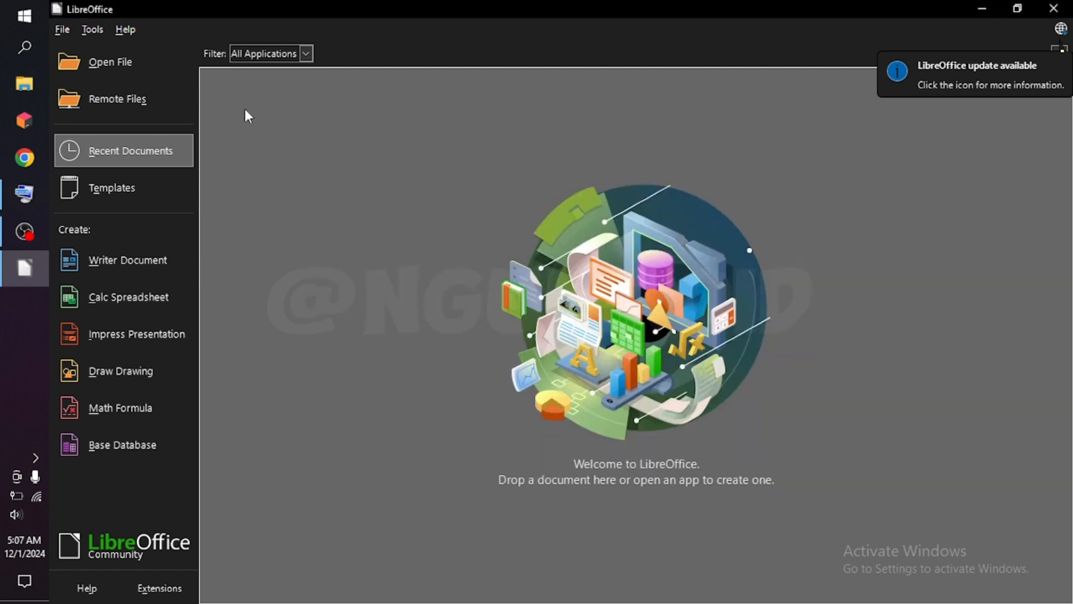
- Open the LibreOffice Help online, skim the page on the Help features, and close the browser
{"action": "left_click", "coordinate": [124, 31]}
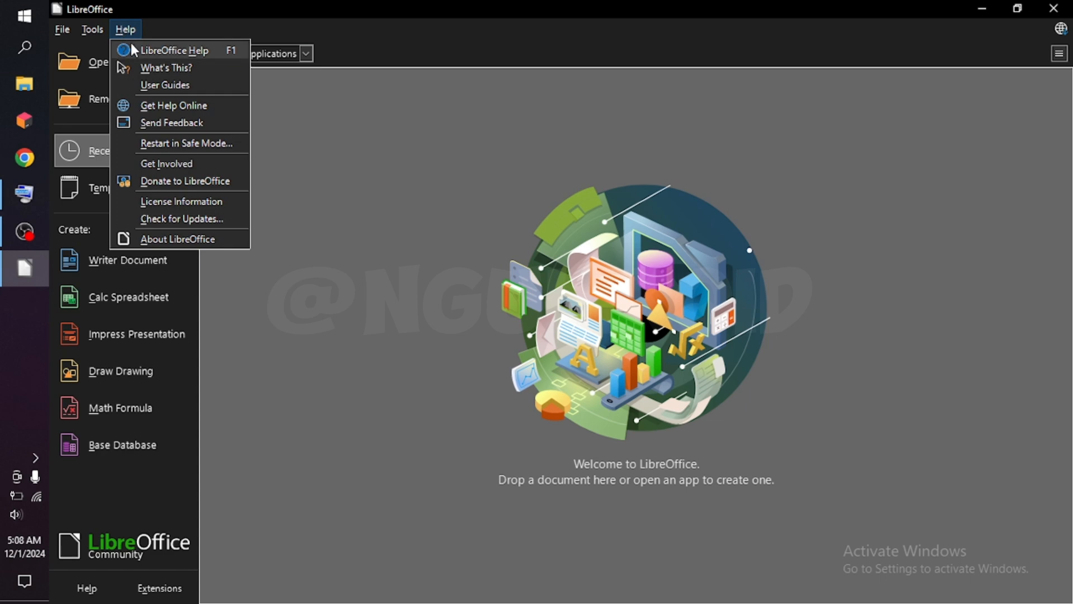
{"action": "left_click", "coordinate": [132, 47]}
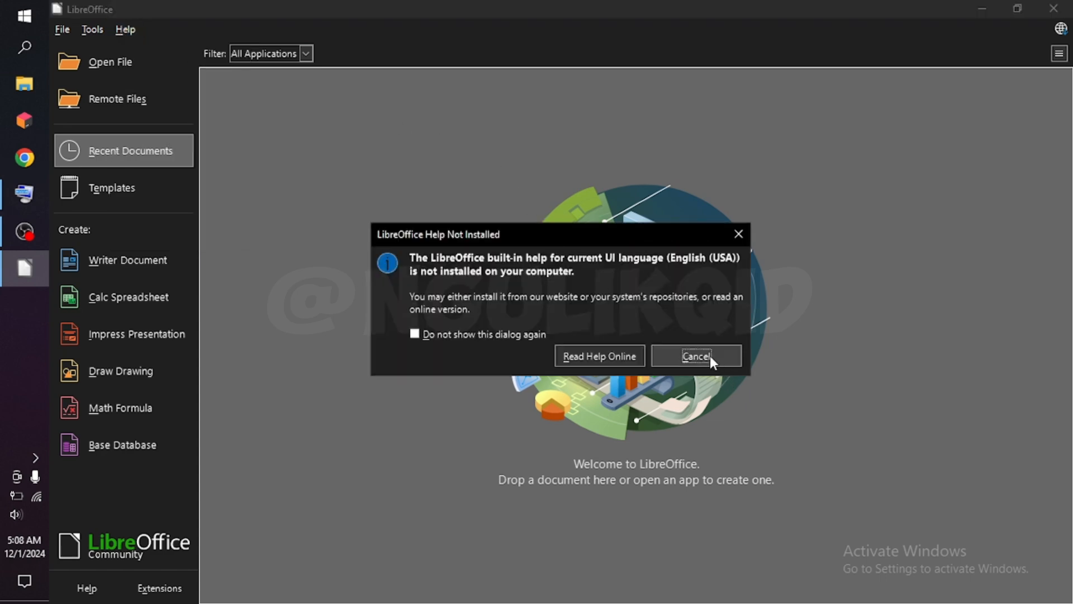
{"action": "left_click", "coordinate": [638, 361]}
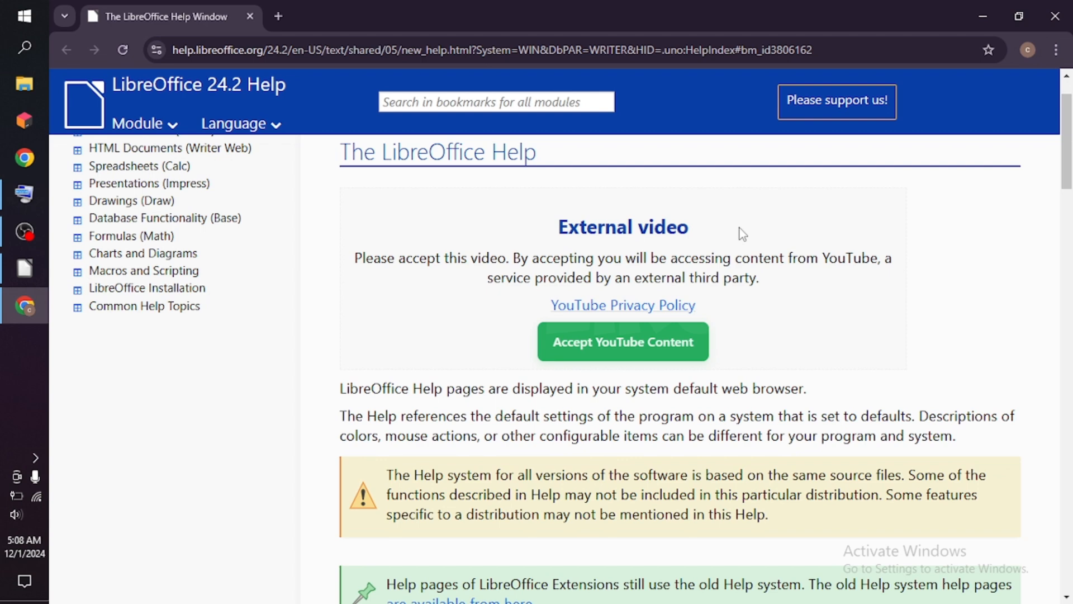
{"action": "scroll", "coordinate": [743, 235], "scroll_direction": "down", "scroll_amount": 3}
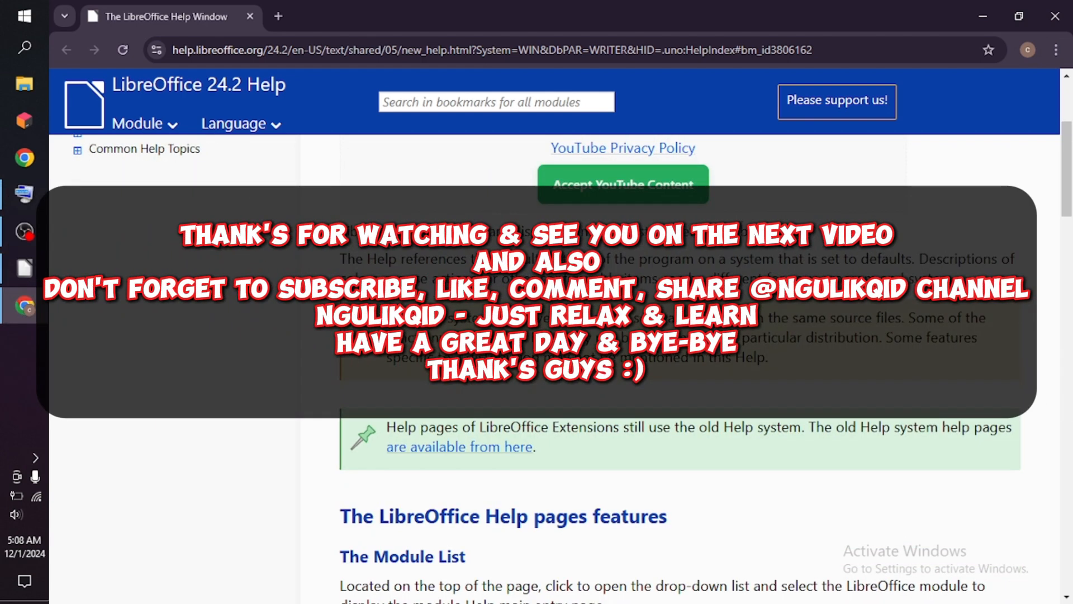
{"action": "scroll", "coordinate": [680, 369], "scroll_direction": "down", "scroll_amount": 3}
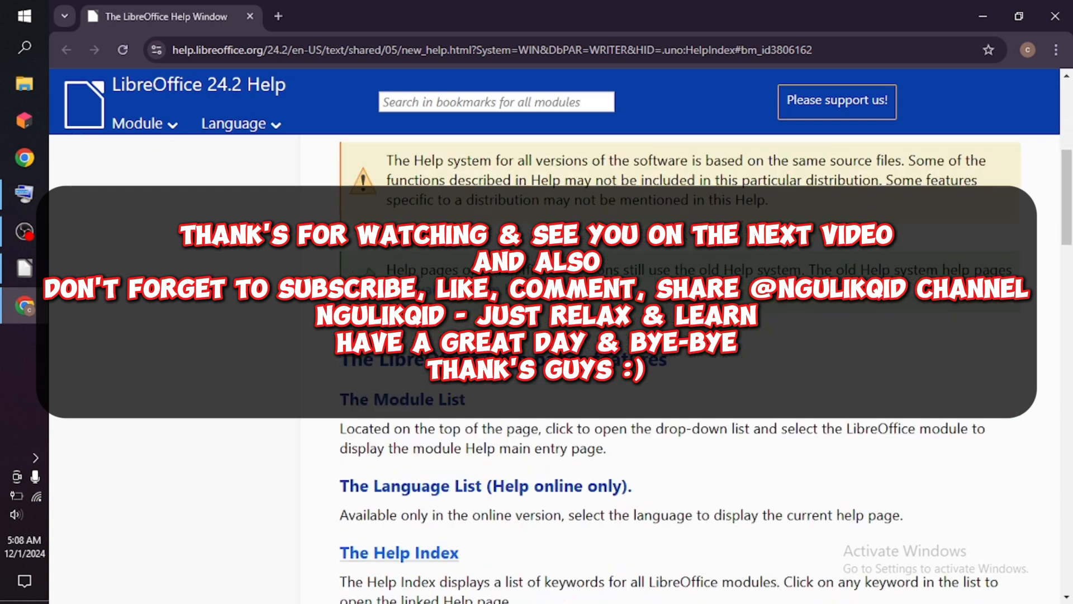
{"action": "scroll", "coordinate": [680, 369], "scroll_direction": "down", "scroll_amount": 3}
{"action": "scroll", "coordinate": [680, 369], "scroll_direction": "down", "scroll_amount": 3}
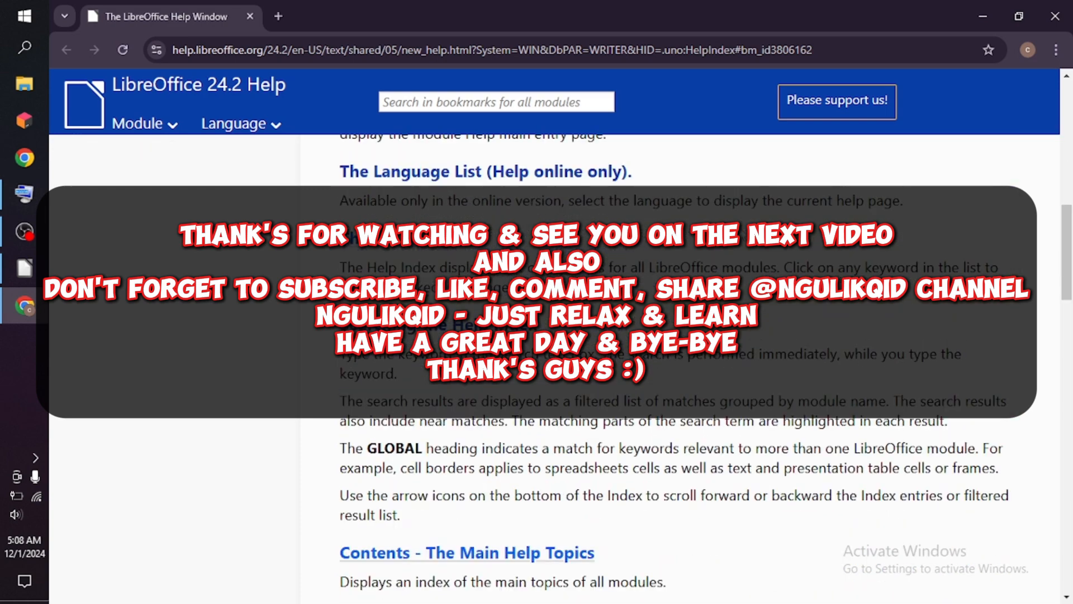
{"action": "scroll", "coordinate": [877, 79], "scroll_direction": "up", "scroll_amount": 15}
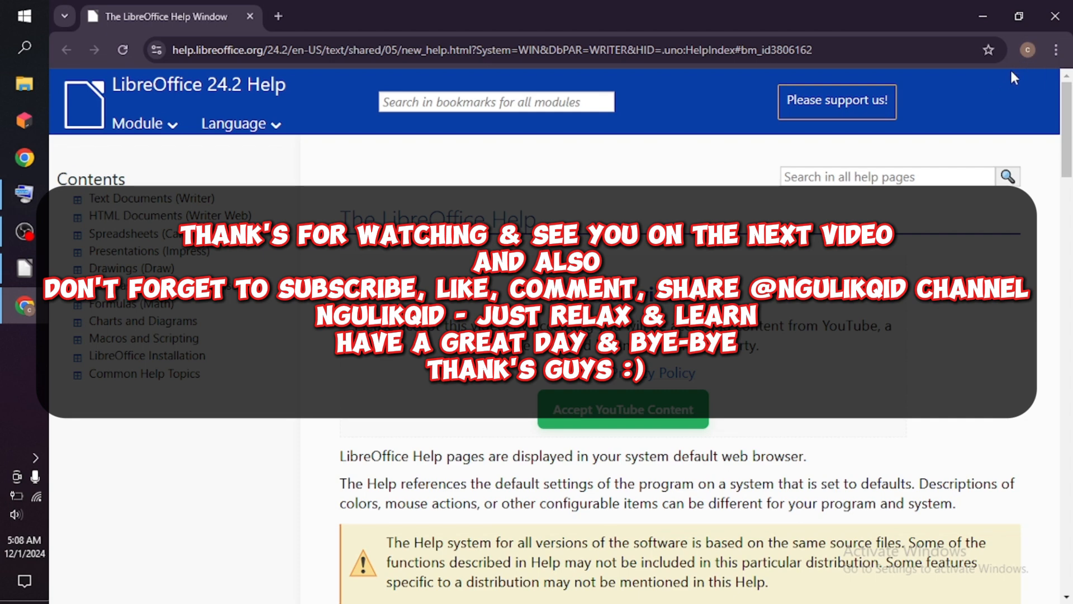
{"action": "left_click", "coordinate": [1055, 16]}
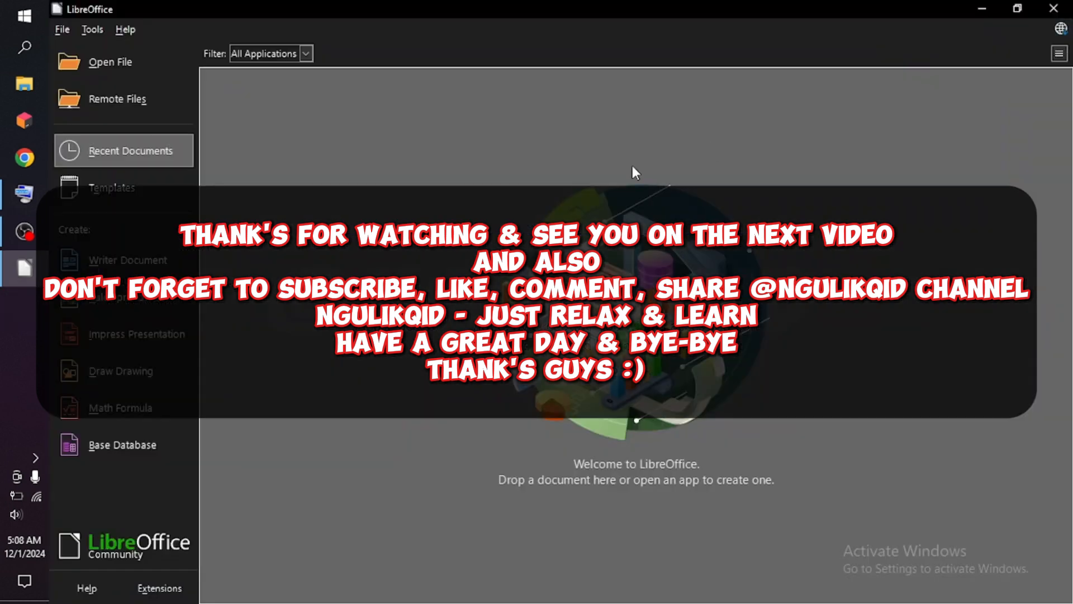